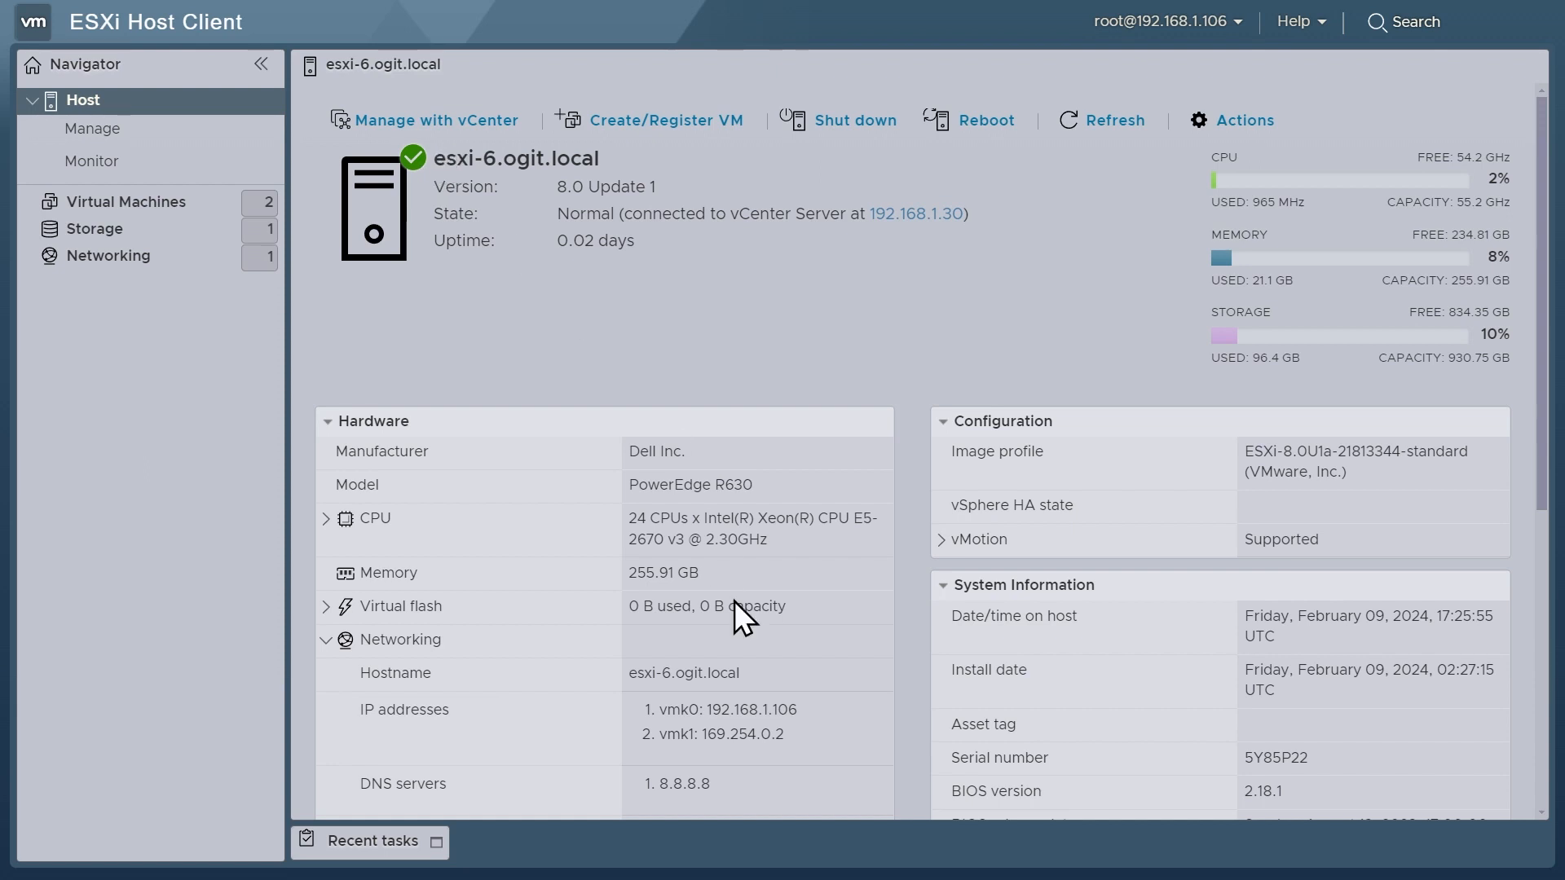
- In the host autostart settings, enable autostart with Shut down as the stop action
triple_click(778, 706)
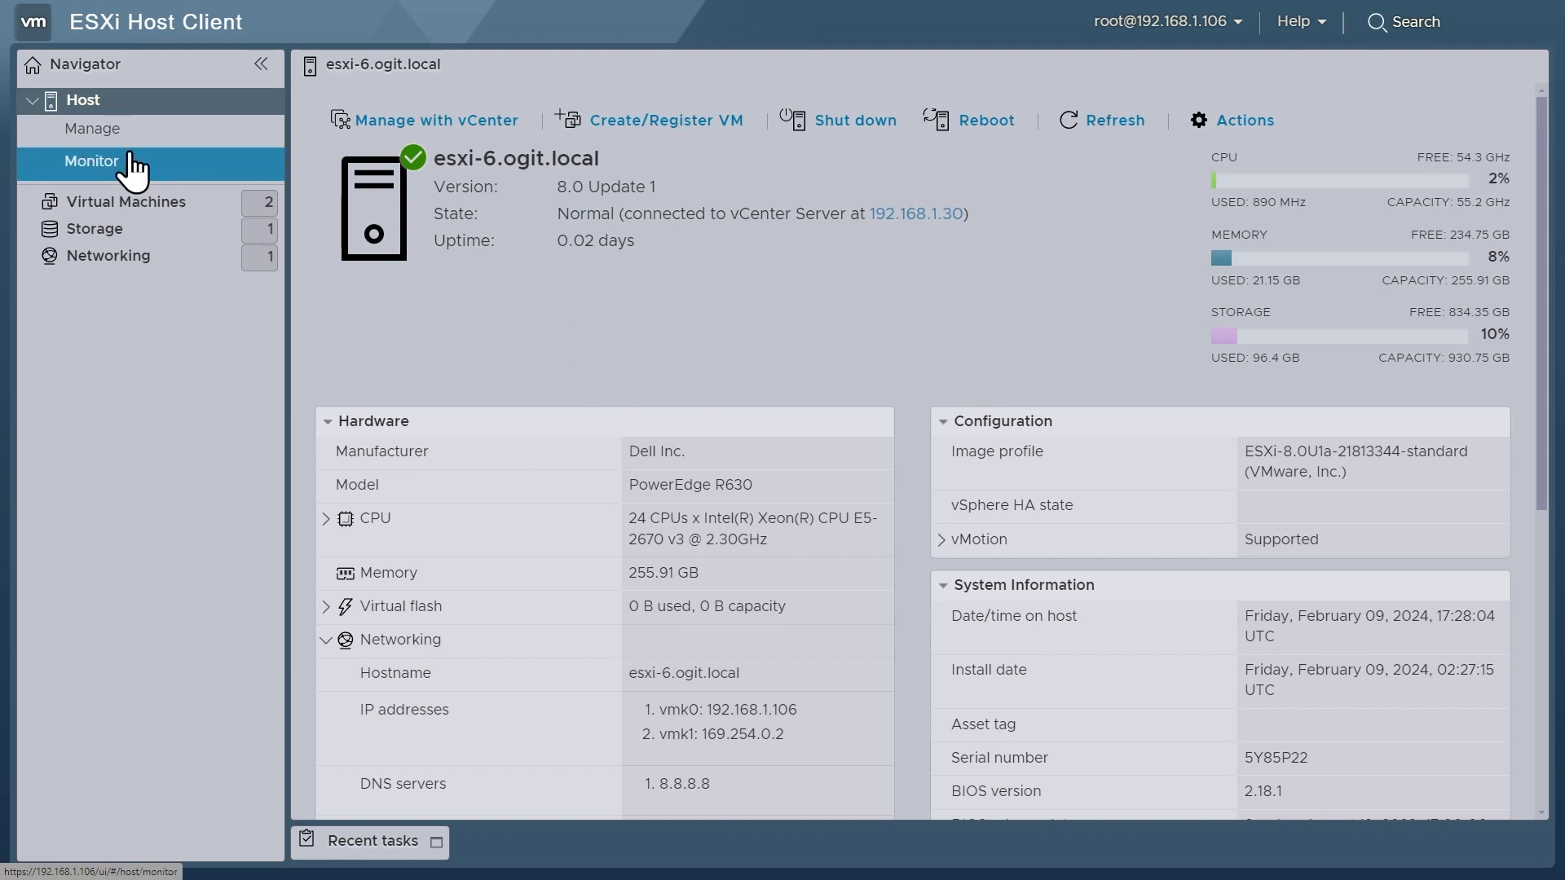
left_click(108, 132)
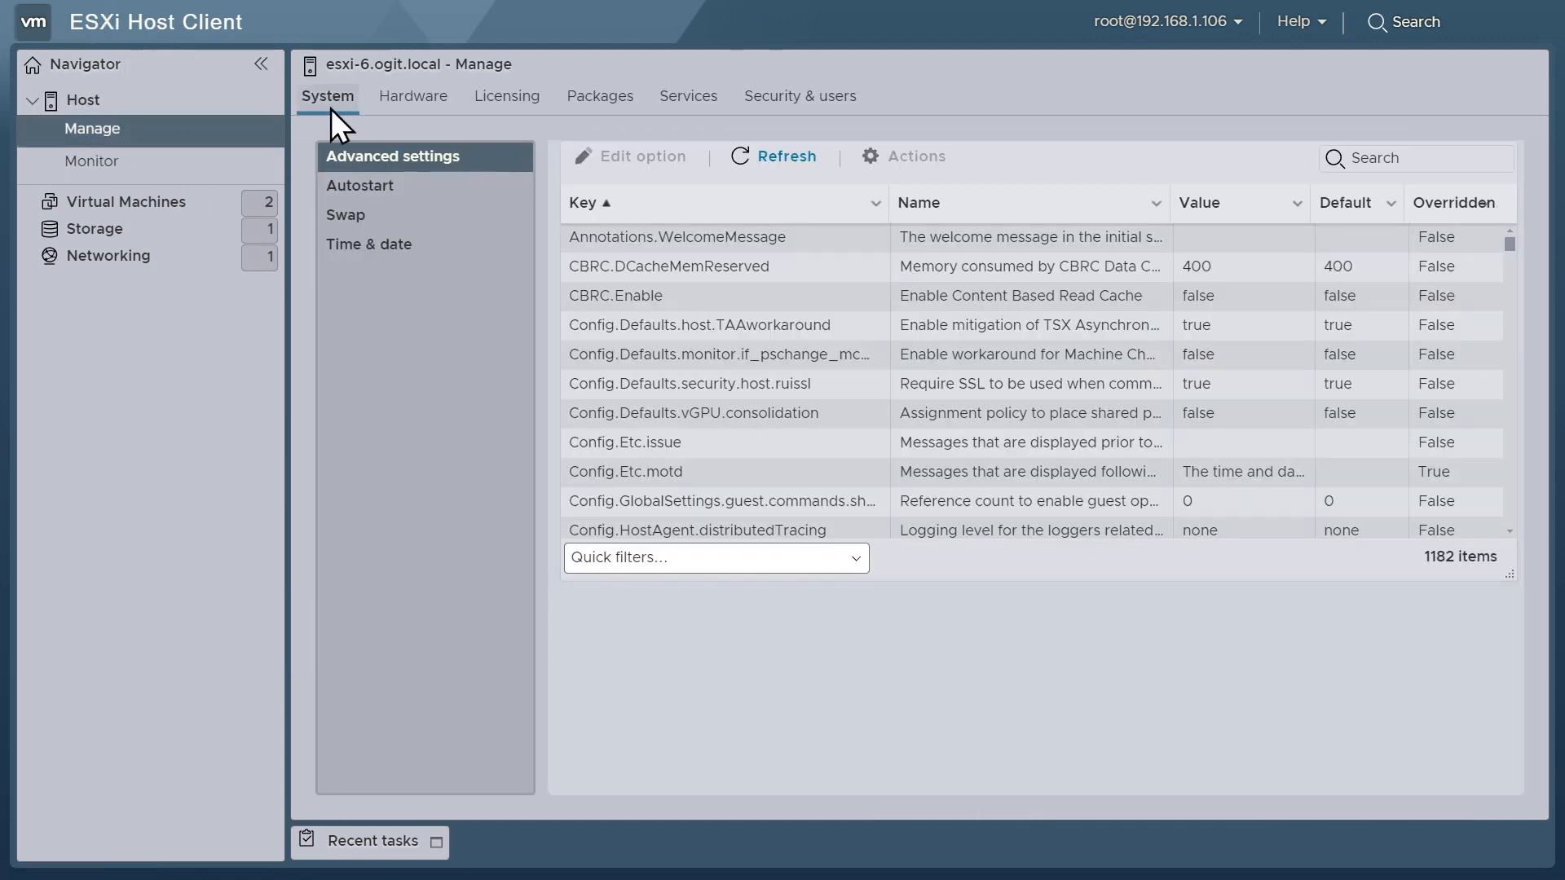
left_click(361, 186)
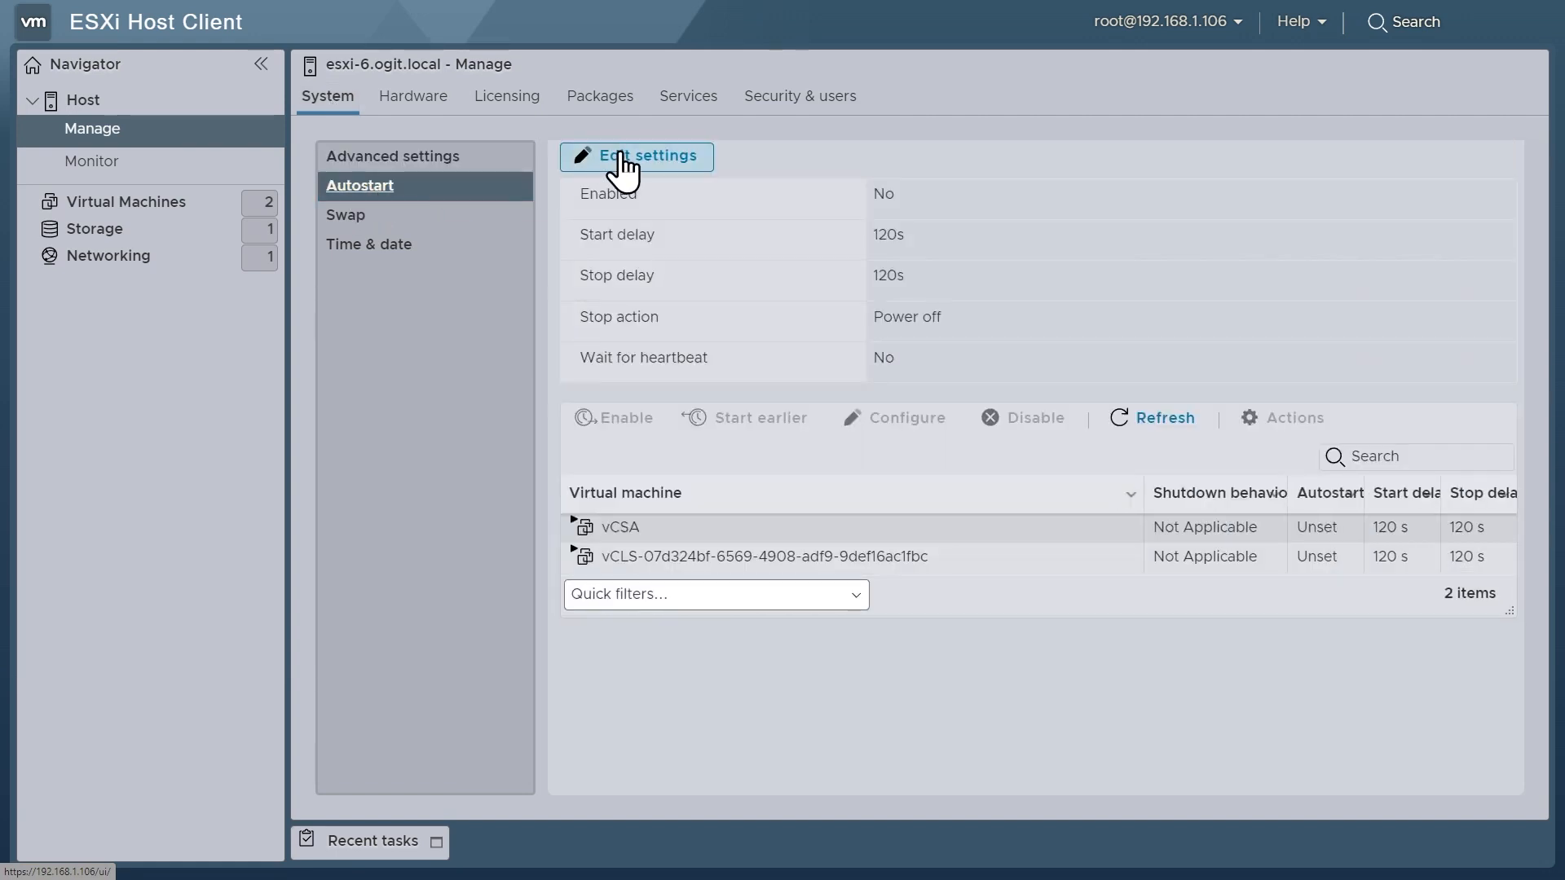
left_click(633, 157)
left_click(822, 333)
left_click(942, 492)
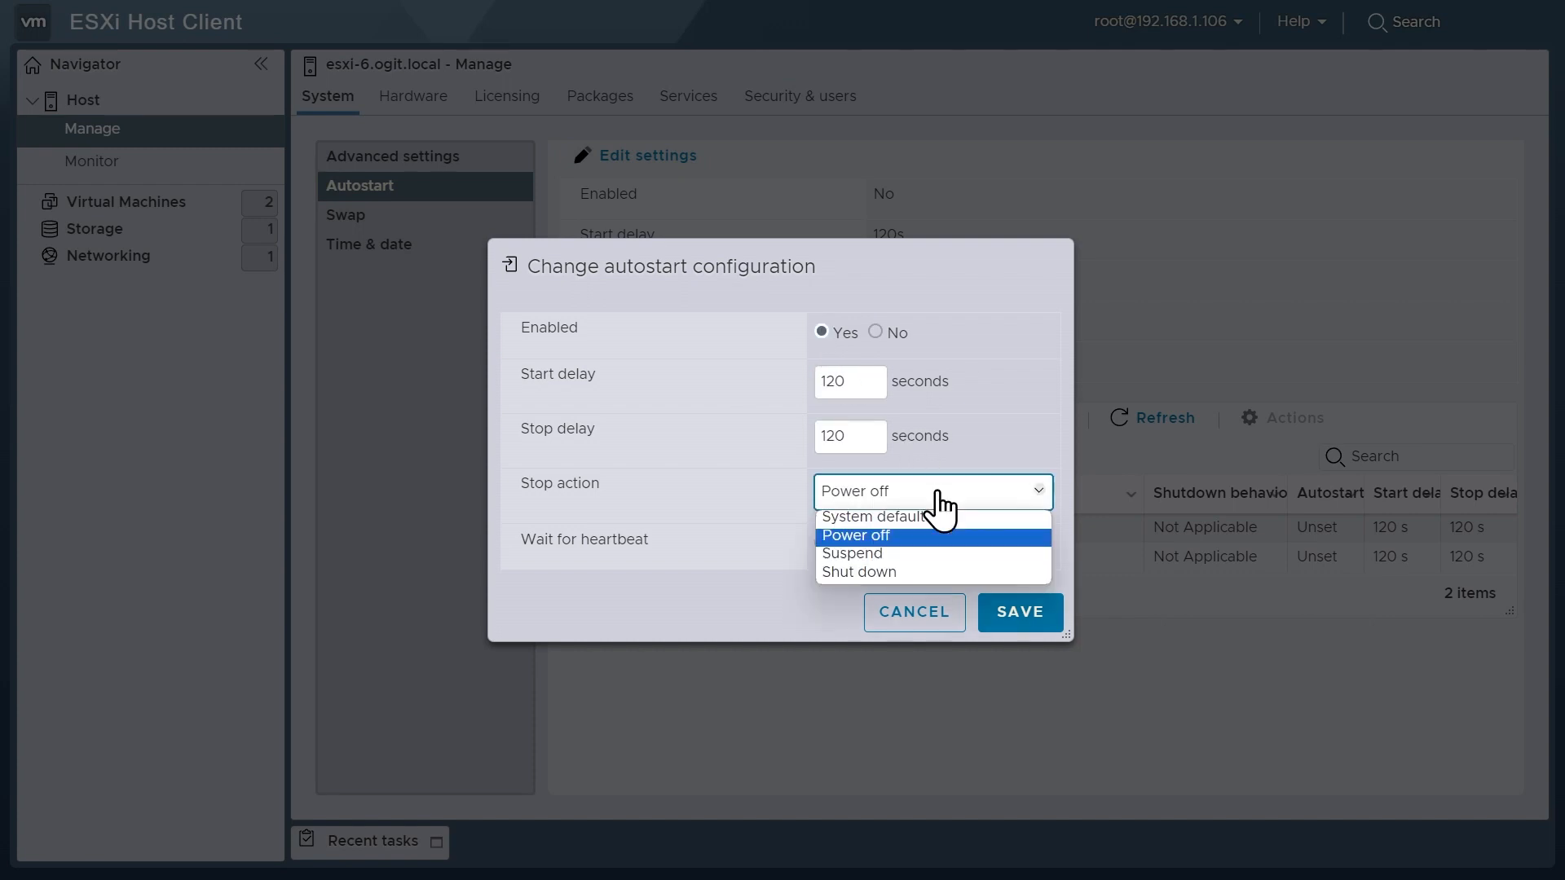
left_click(898, 572)
- Set start and stop delays to 30 seconds, enable wait for heartbeat, and save
double_click(835, 382)
type("30")
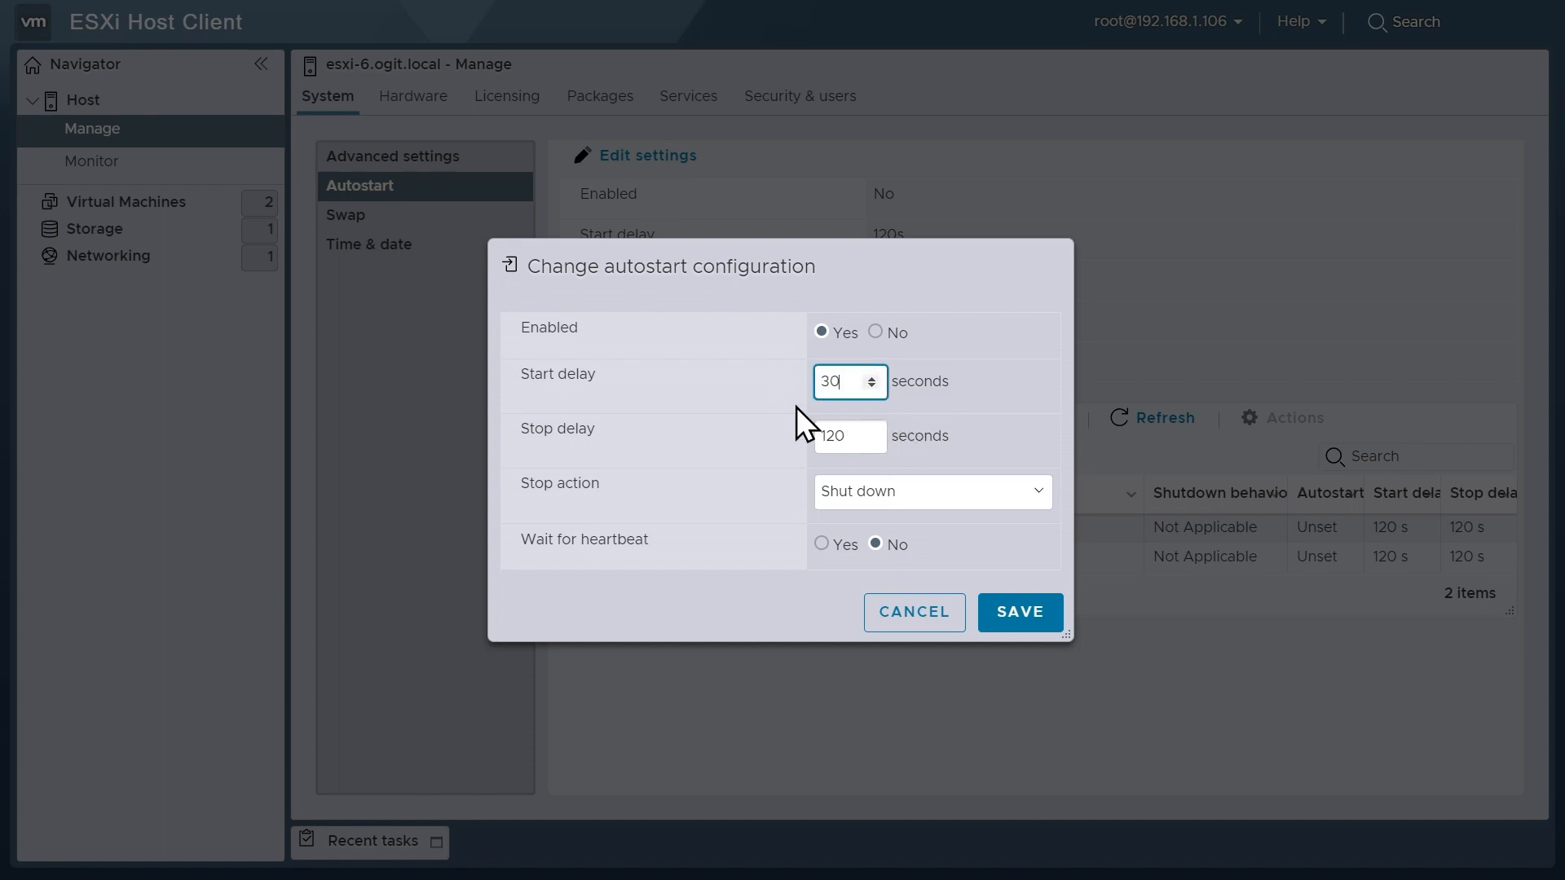
double_click(856, 436)
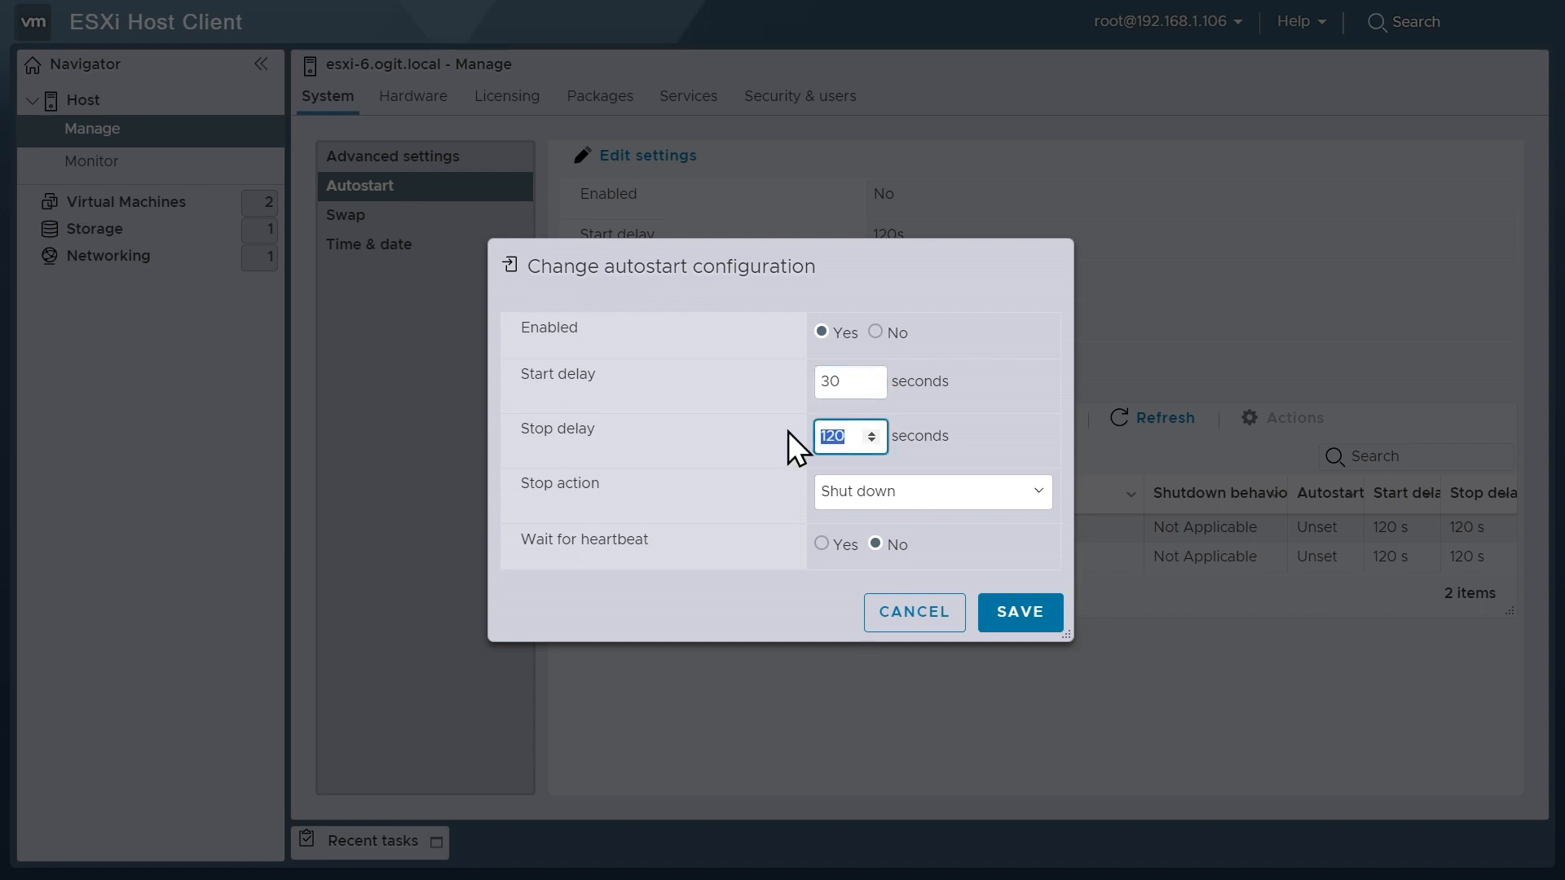
type("30")
left_click(875, 543)
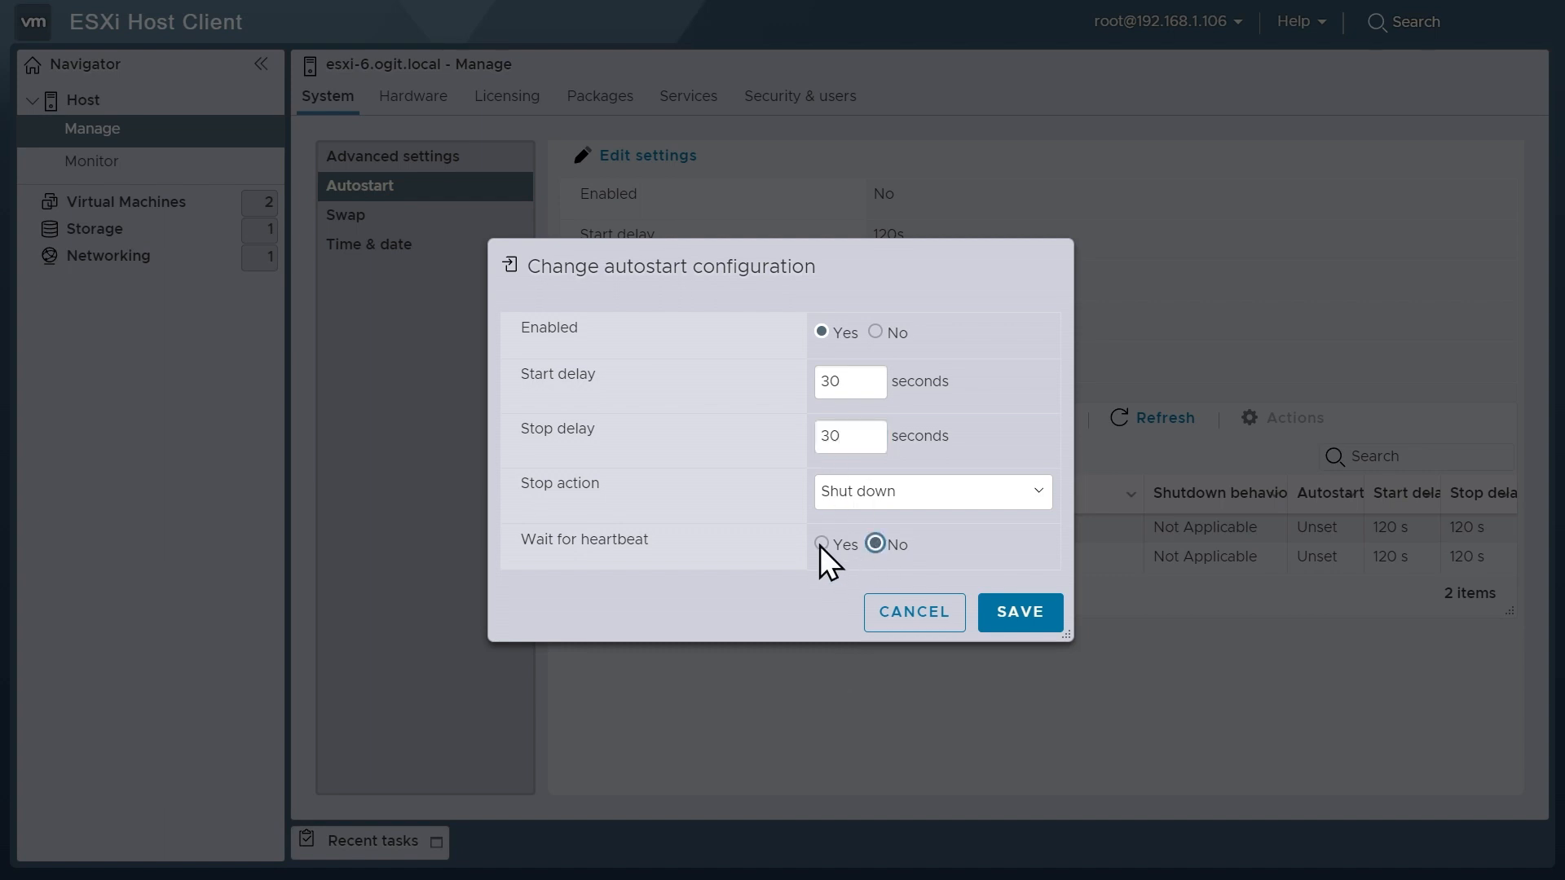
left_click(820, 544)
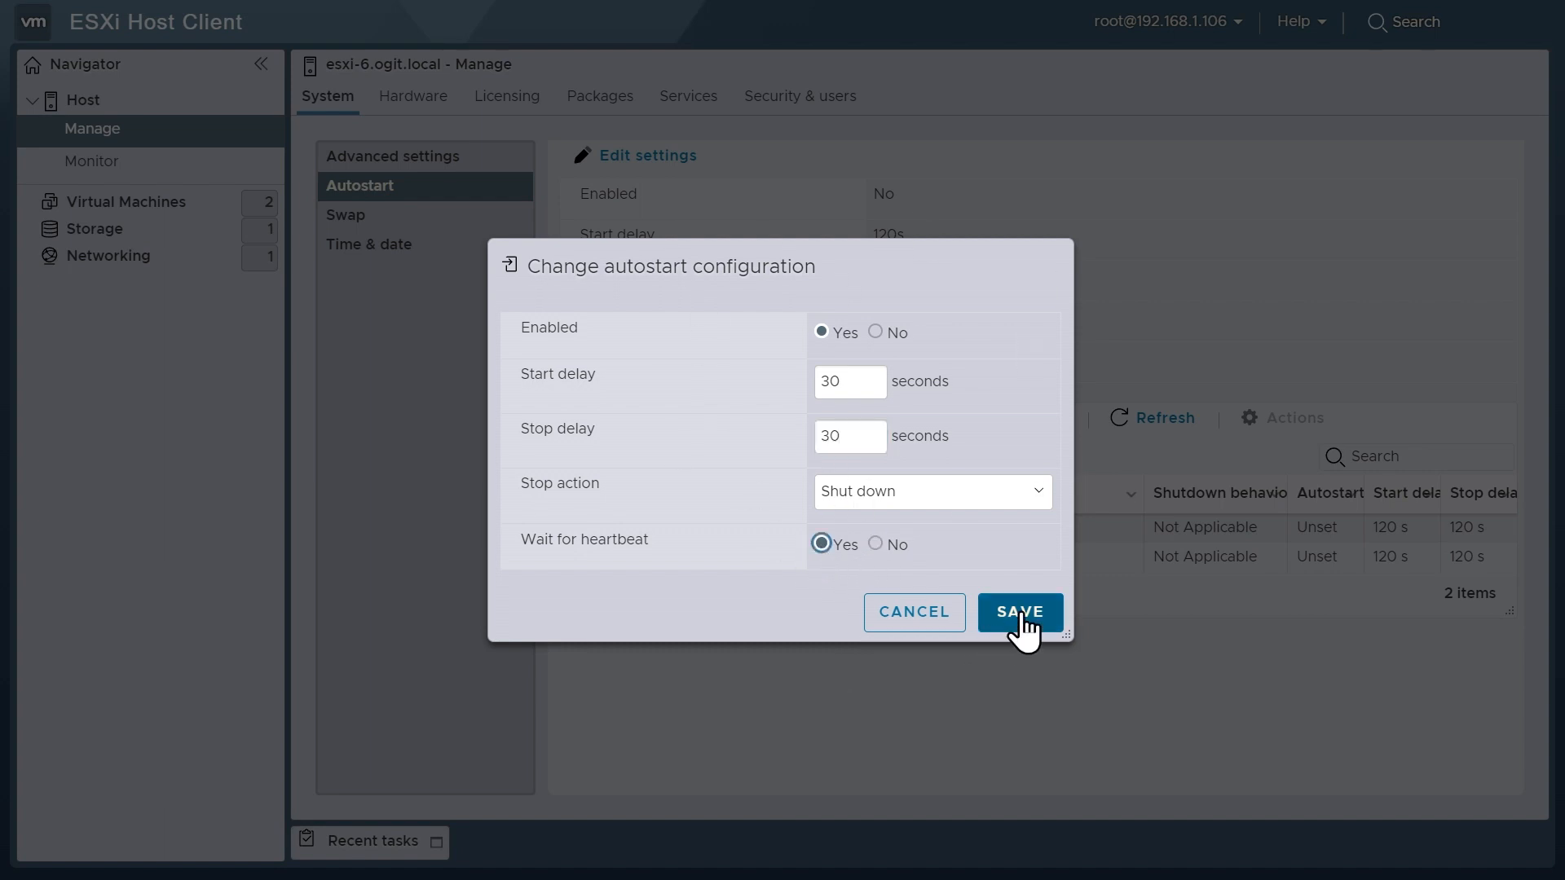
left_click(1020, 612)
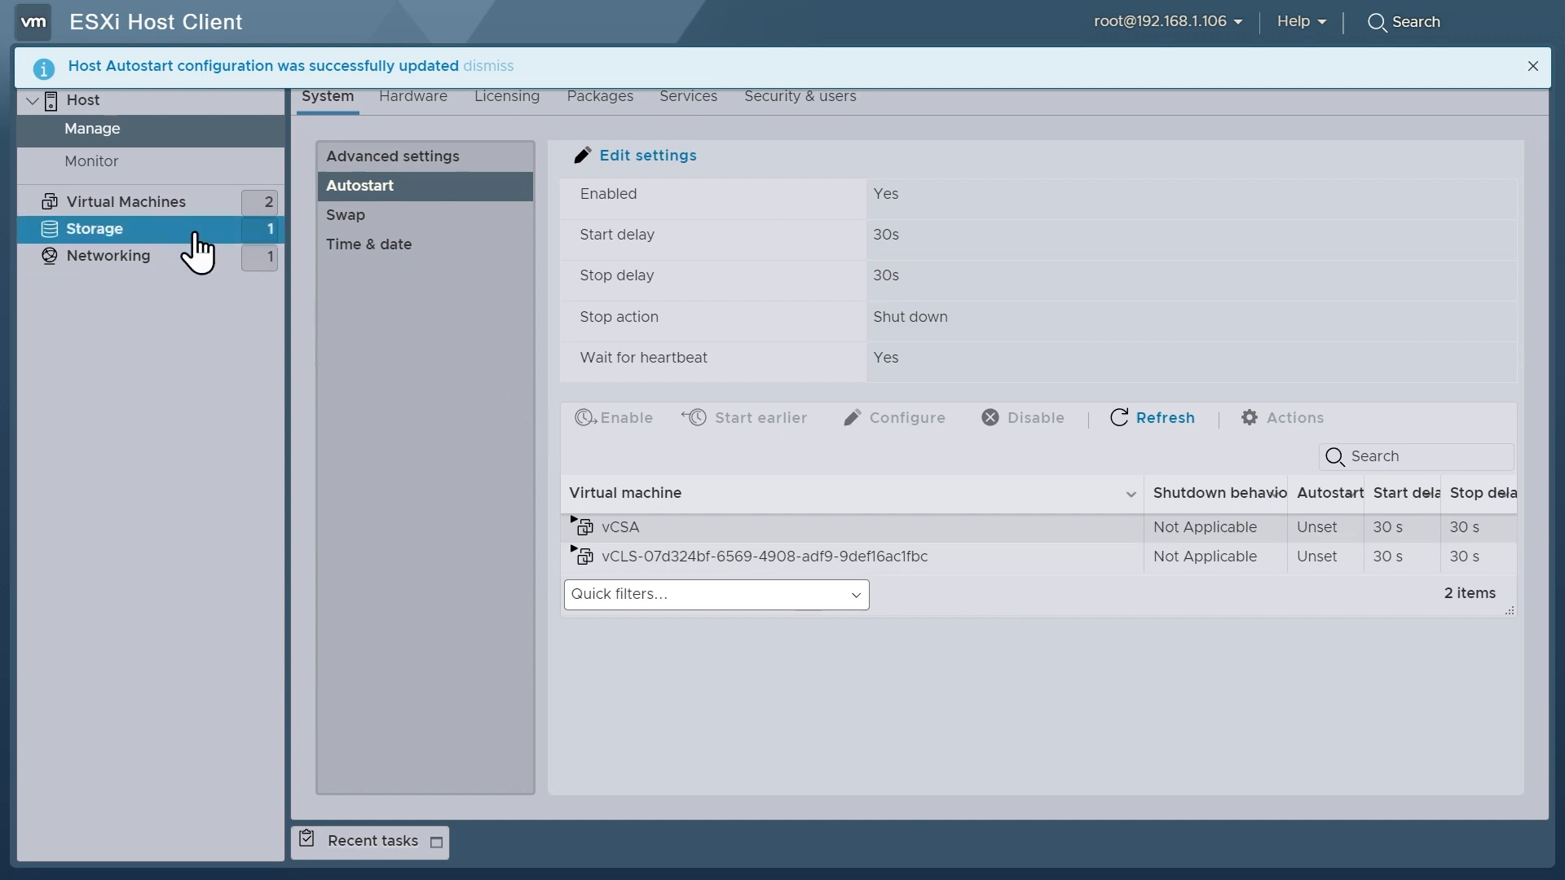
- Enable autostart for the vCSA virtual machine from the VM list and select it
left_click(126, 202)
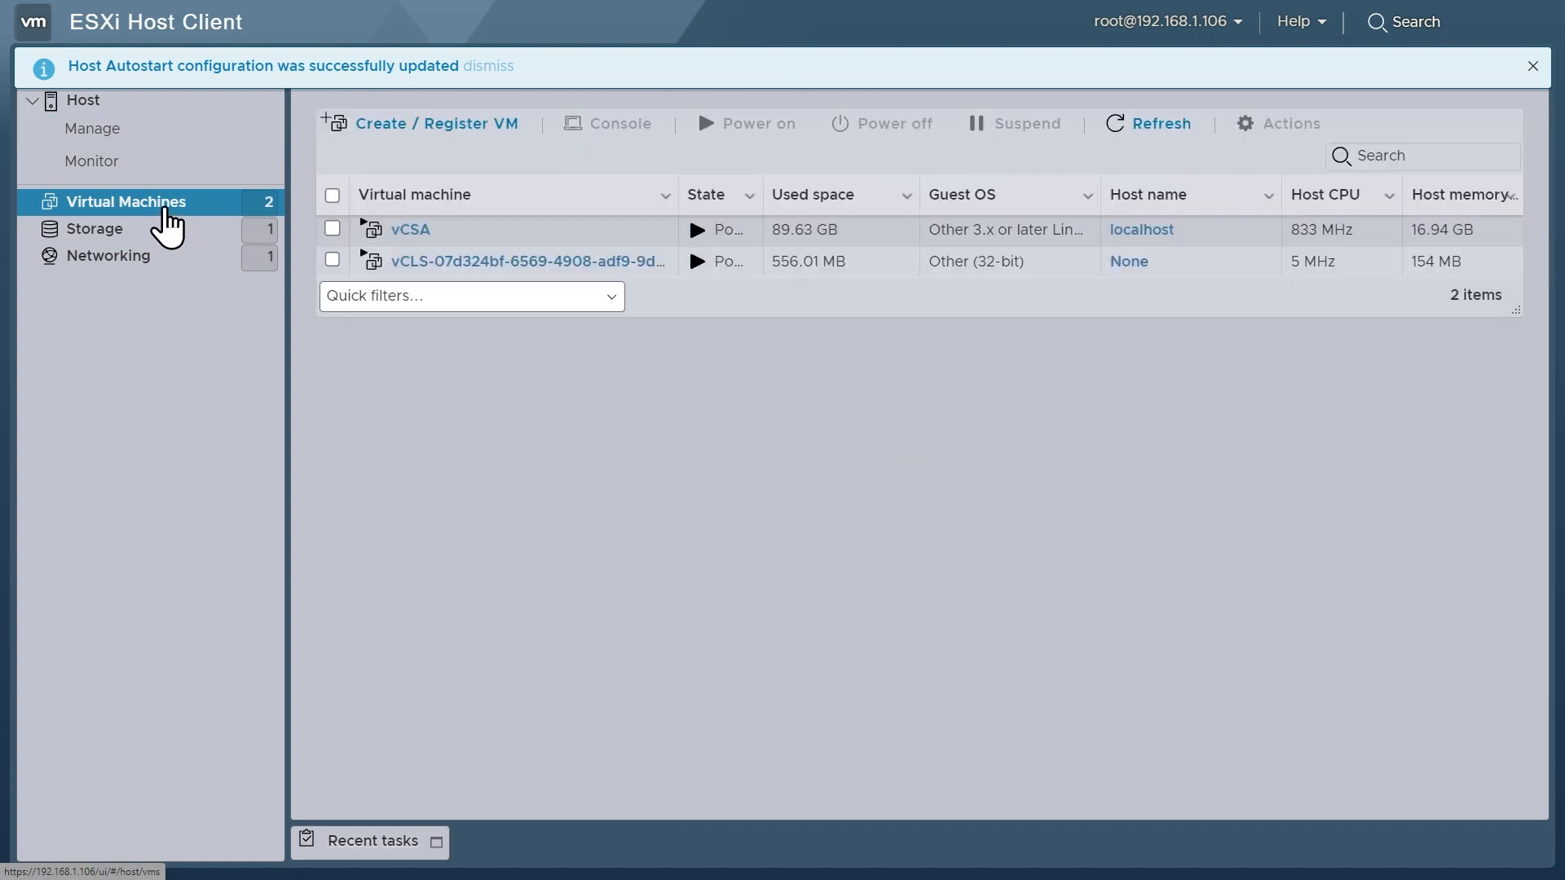
left_click(1531, 65)
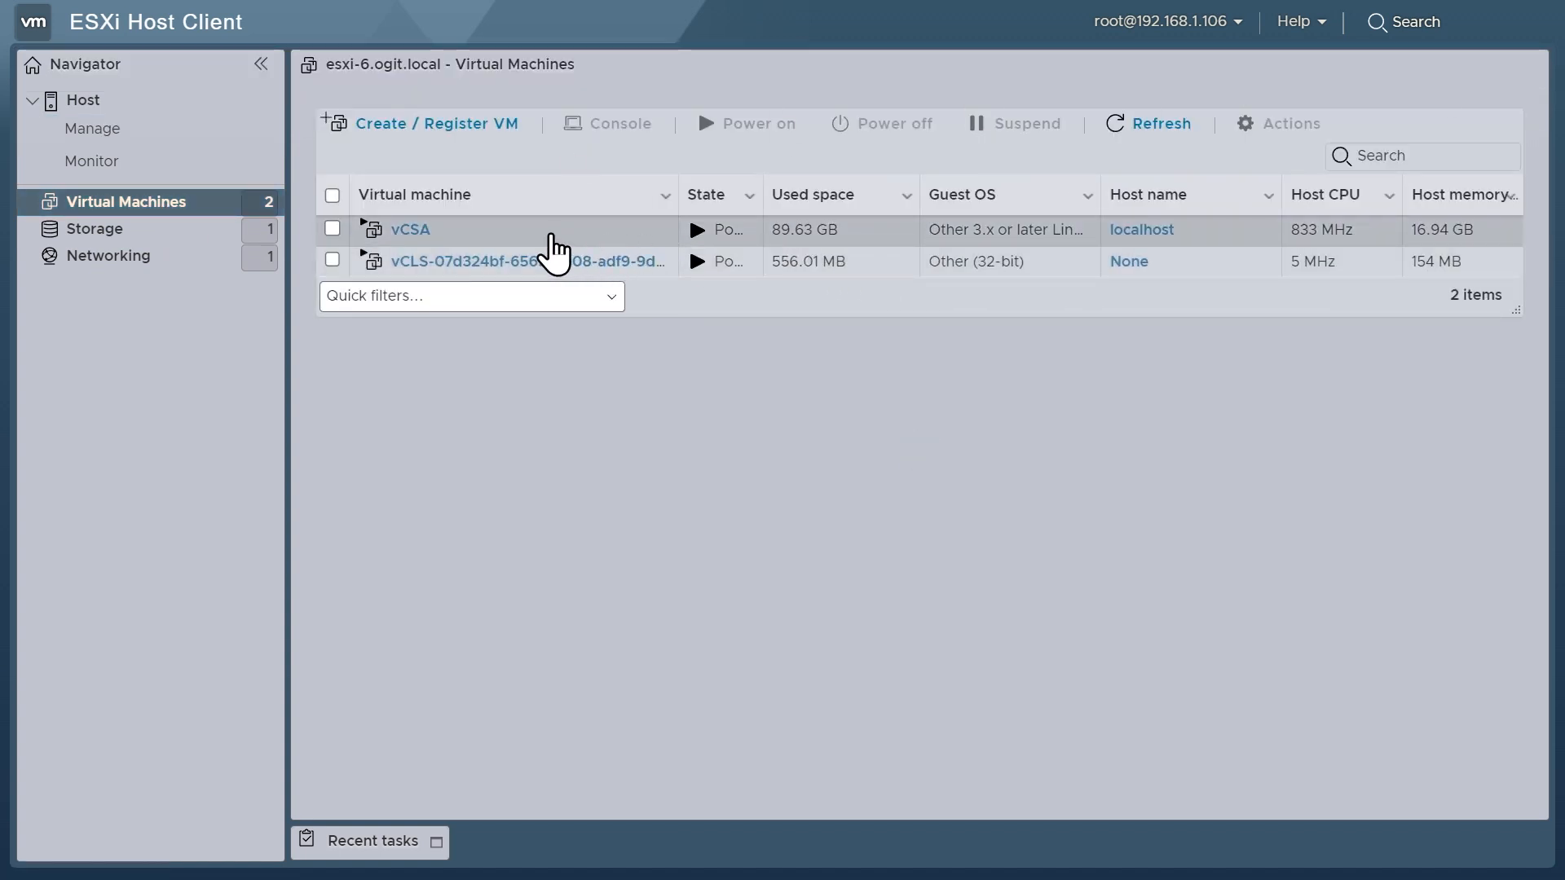
left_click(551, 232)
right_click(550, 233)
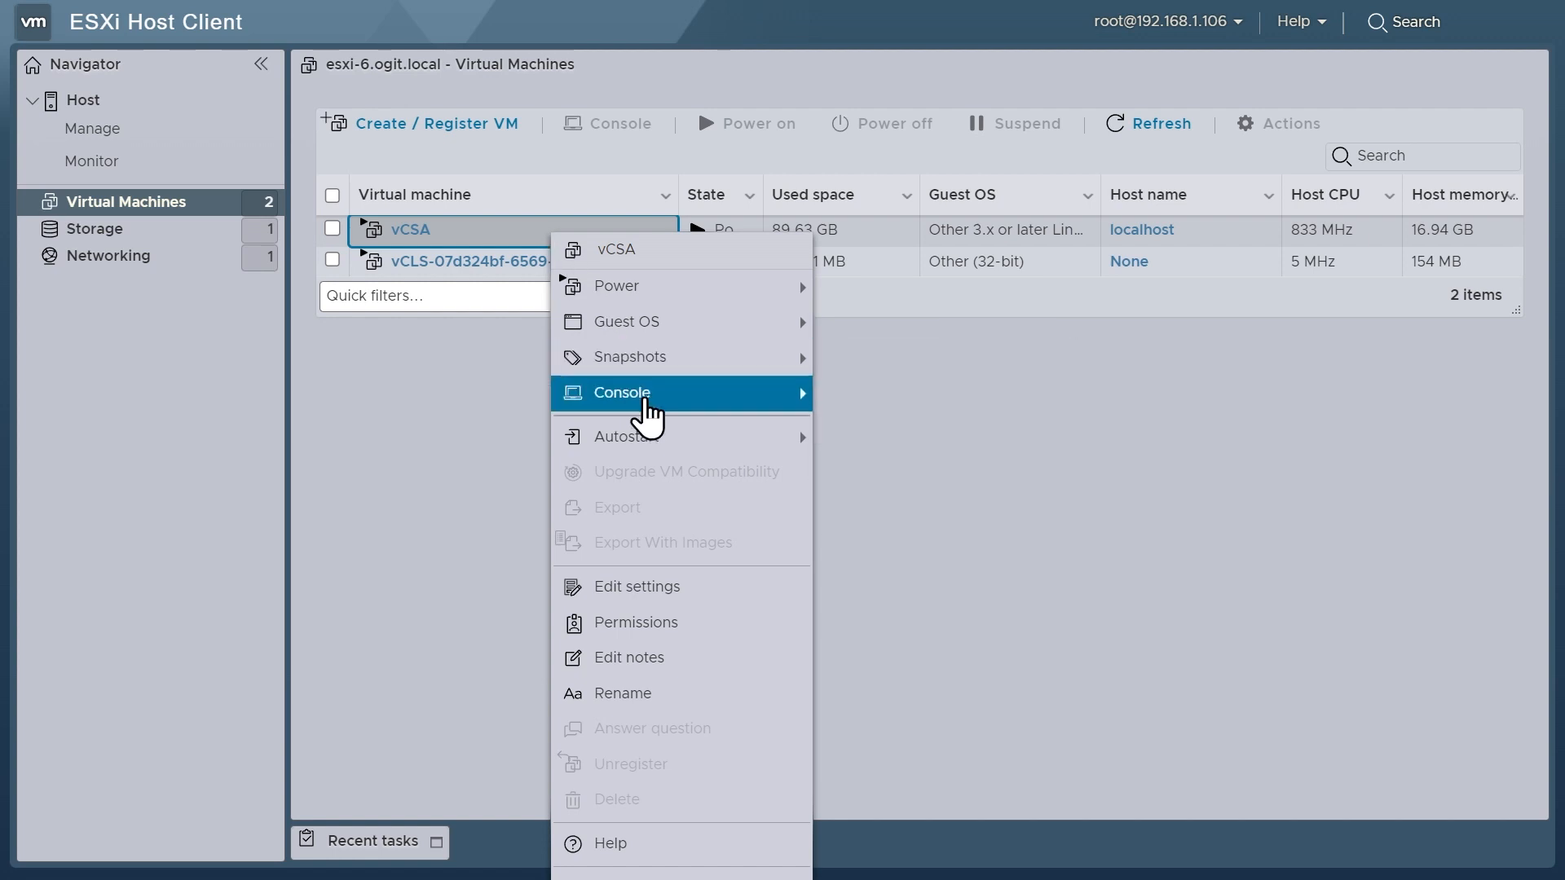
mouse_move(627, 436)
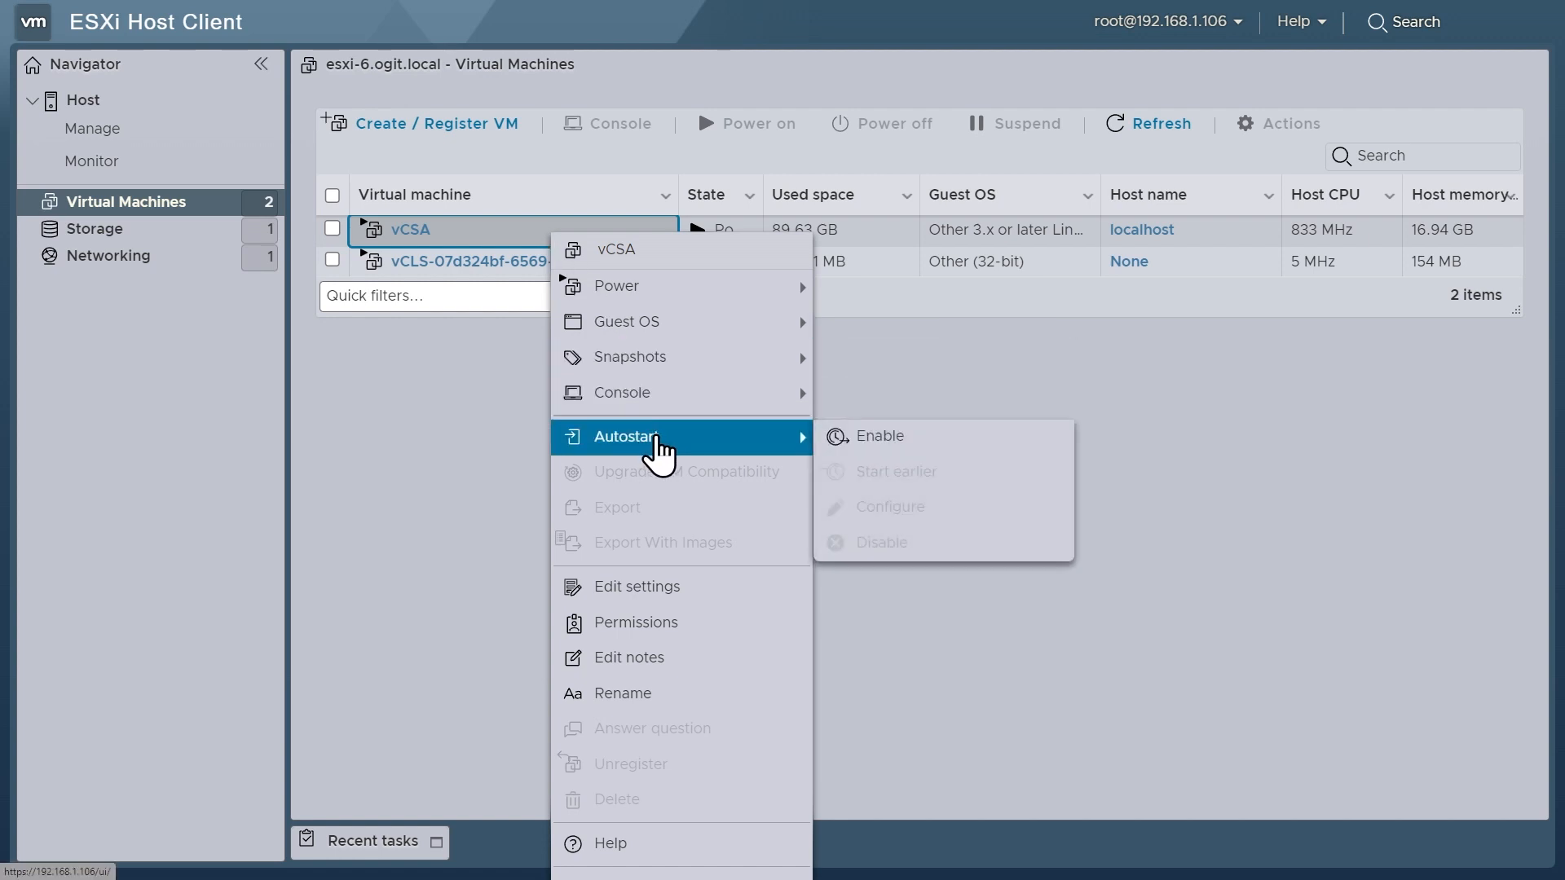
left_click(898, 437)
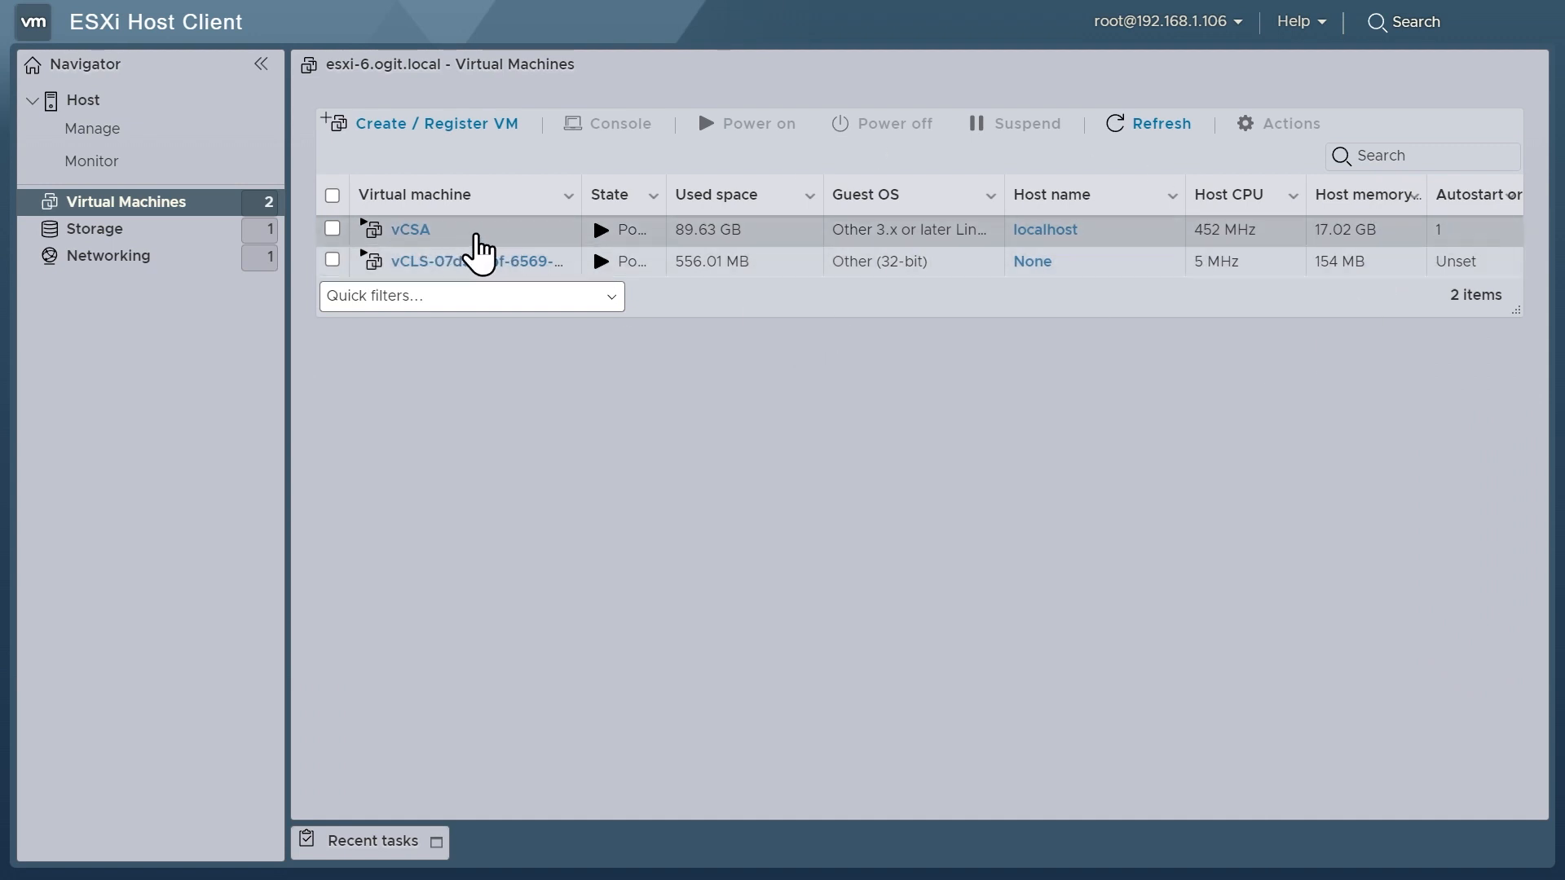
left_click(465, 234)
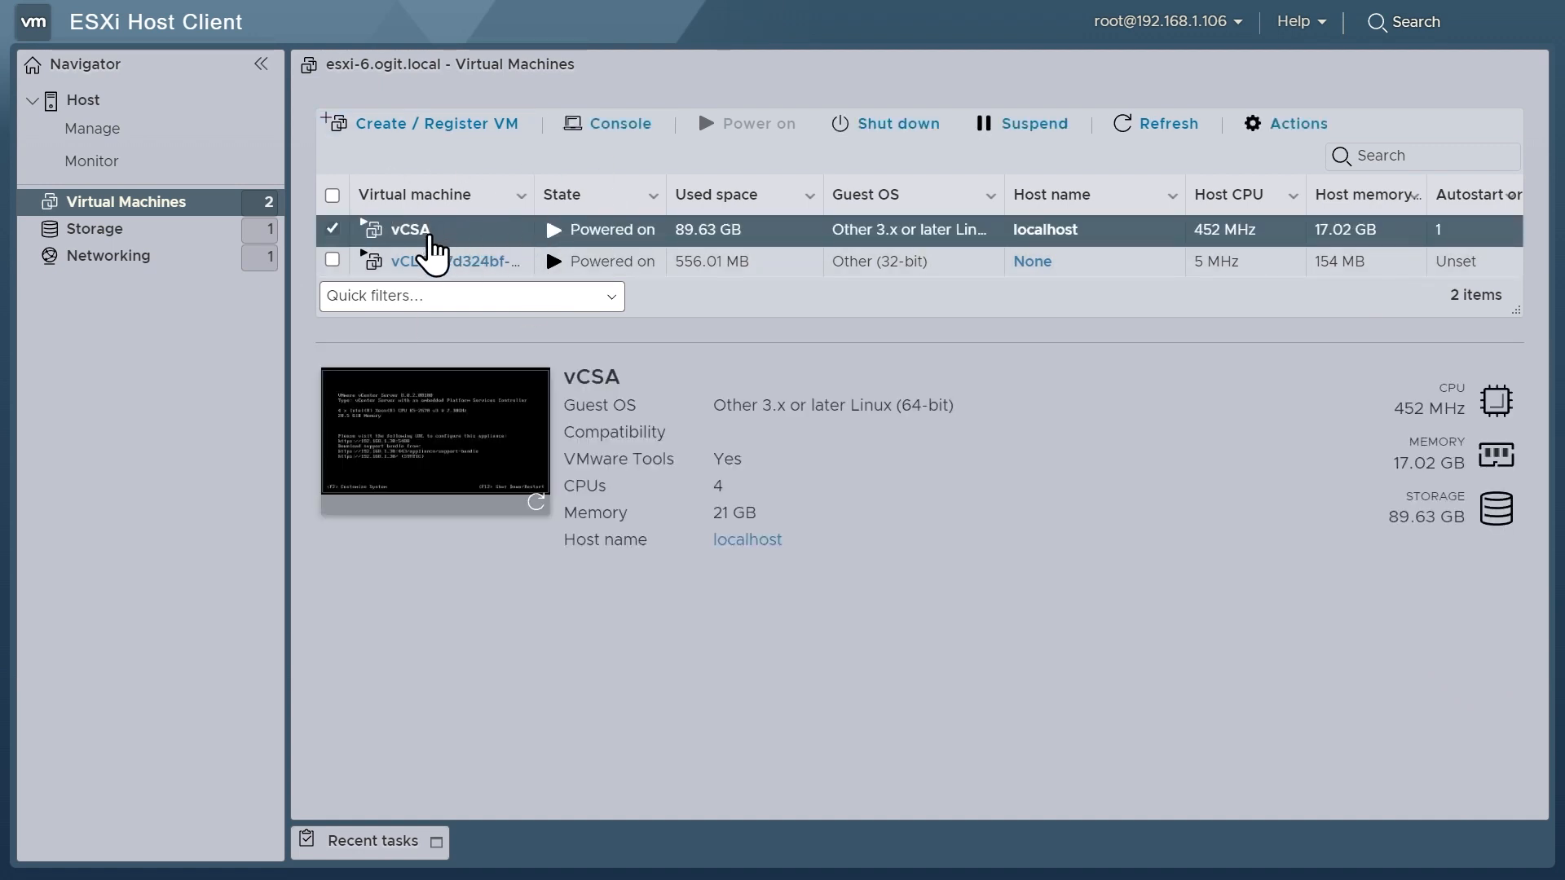
- Navigate from the vCSA page through Physical Cluster and host 192.168.1.106 to vCSA's issues
left_click(466, 233)
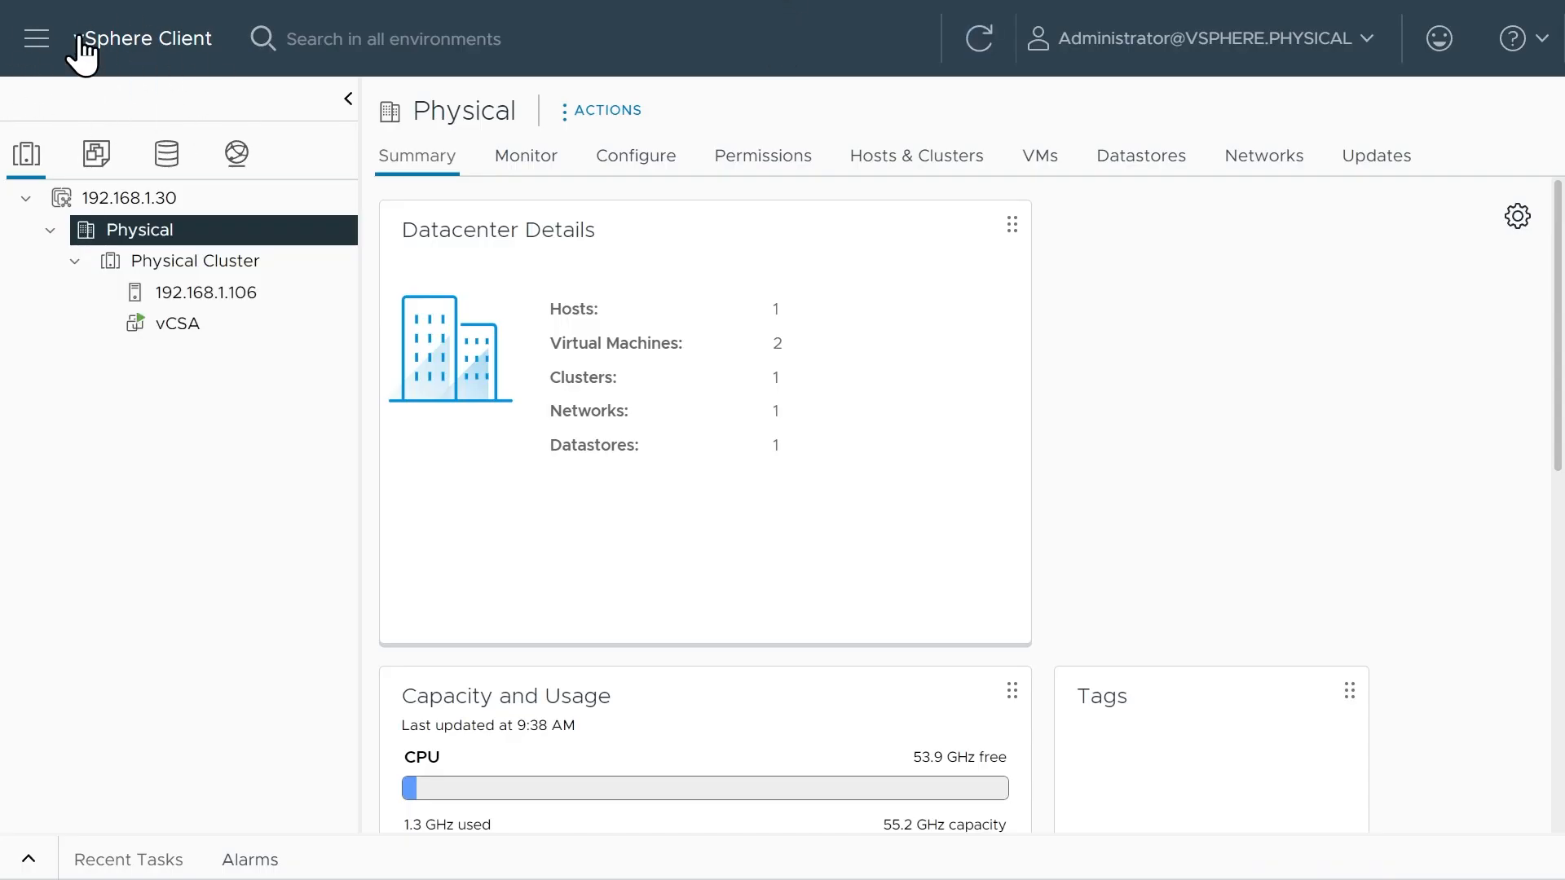
left_click(195, 260)
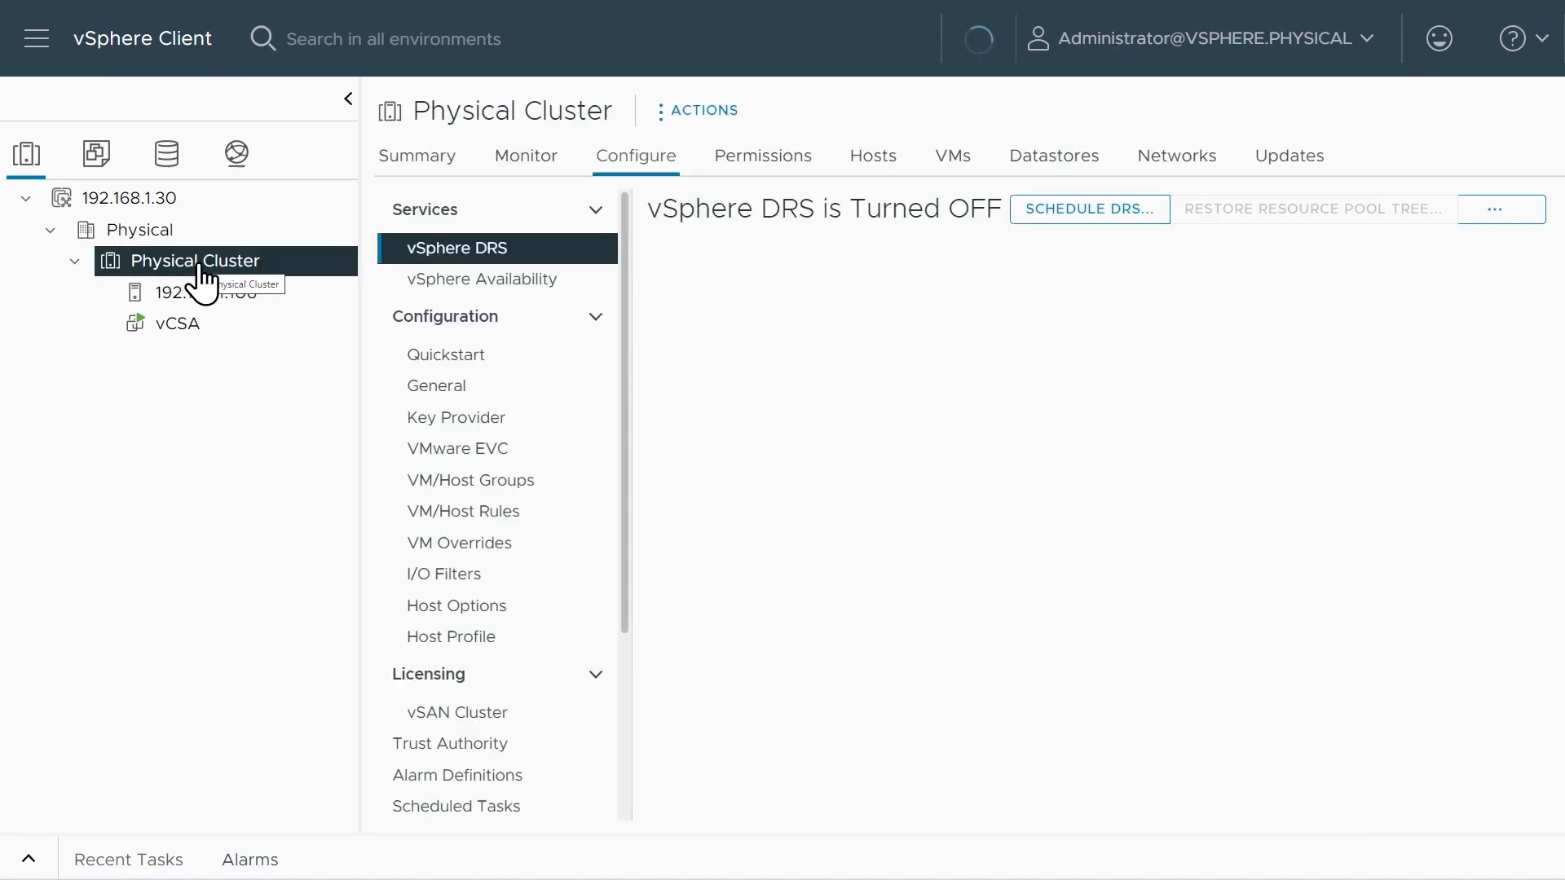
left_click(206, 292)
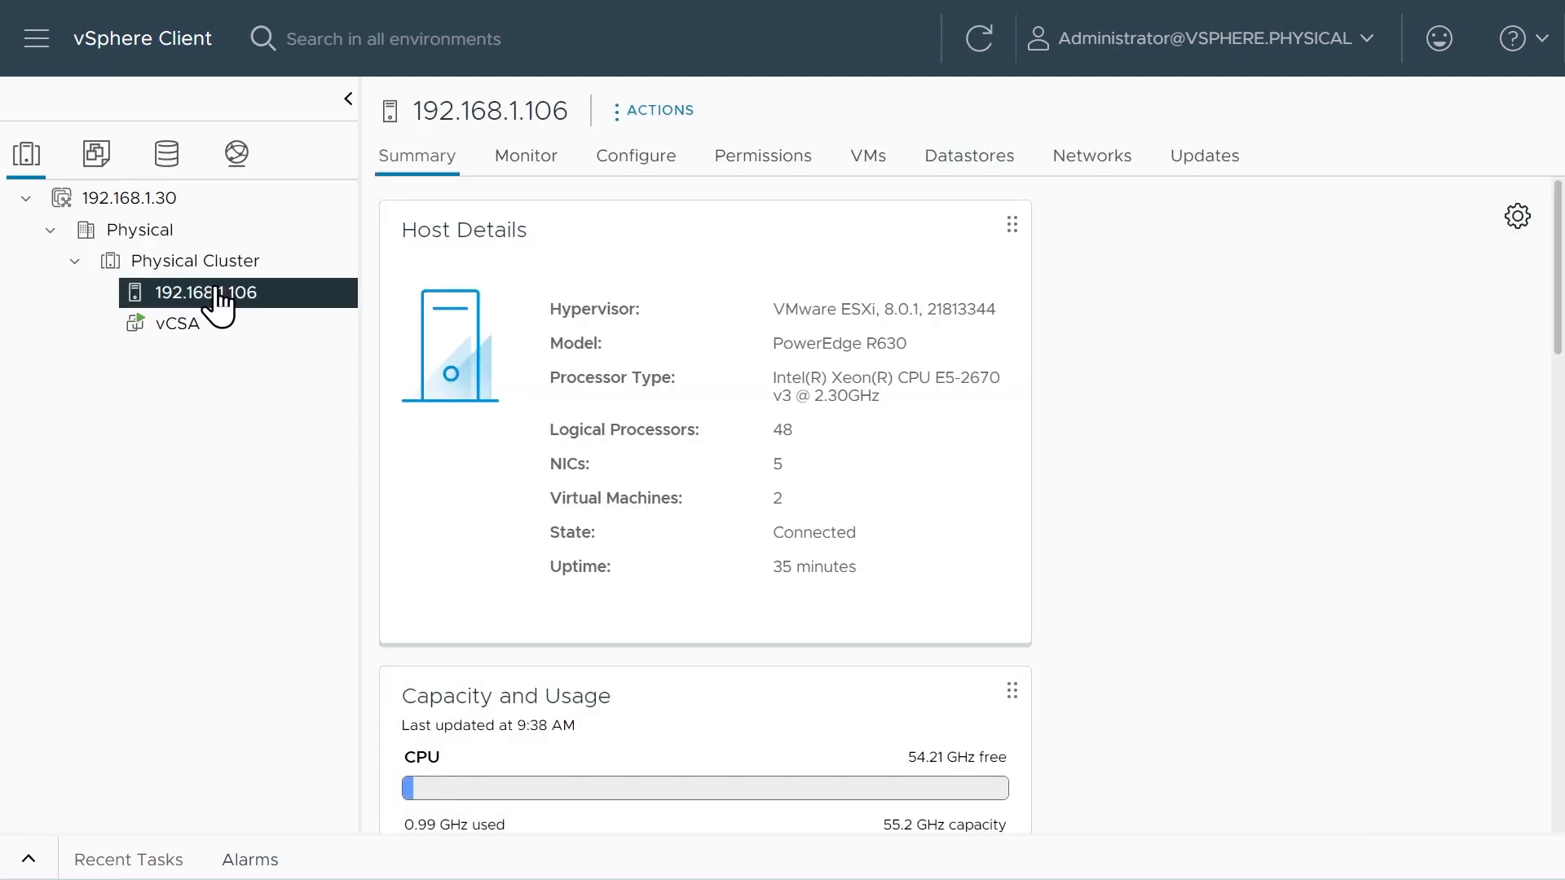
left_click(178, 324)
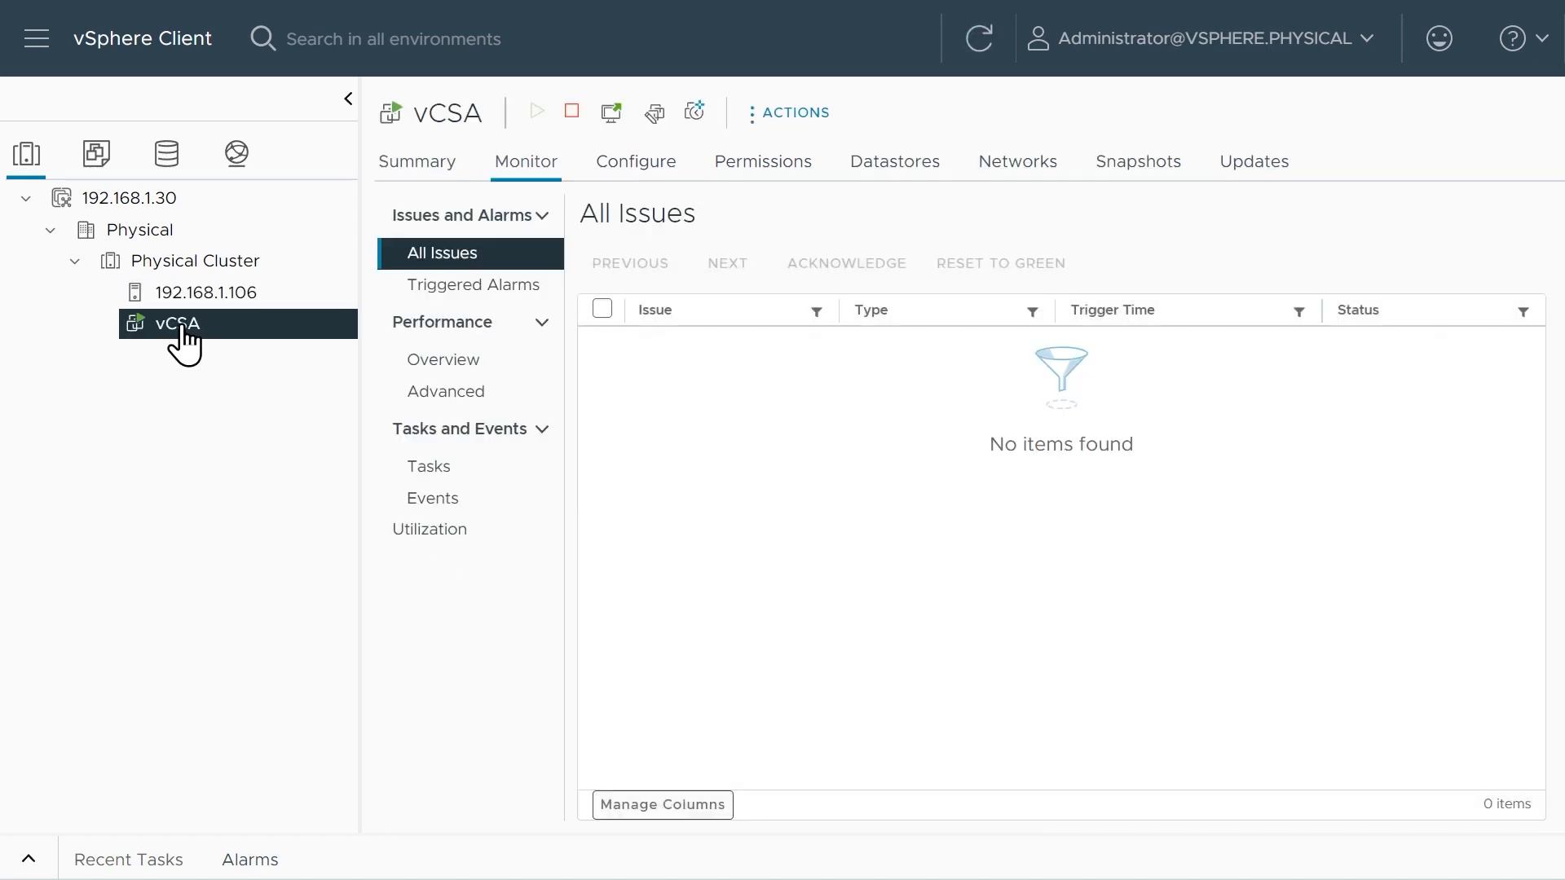
- Reset the vCenter Server Health Alarm on 192.168.1.30 to green from Triggered Alarms
left_click(128, 198)
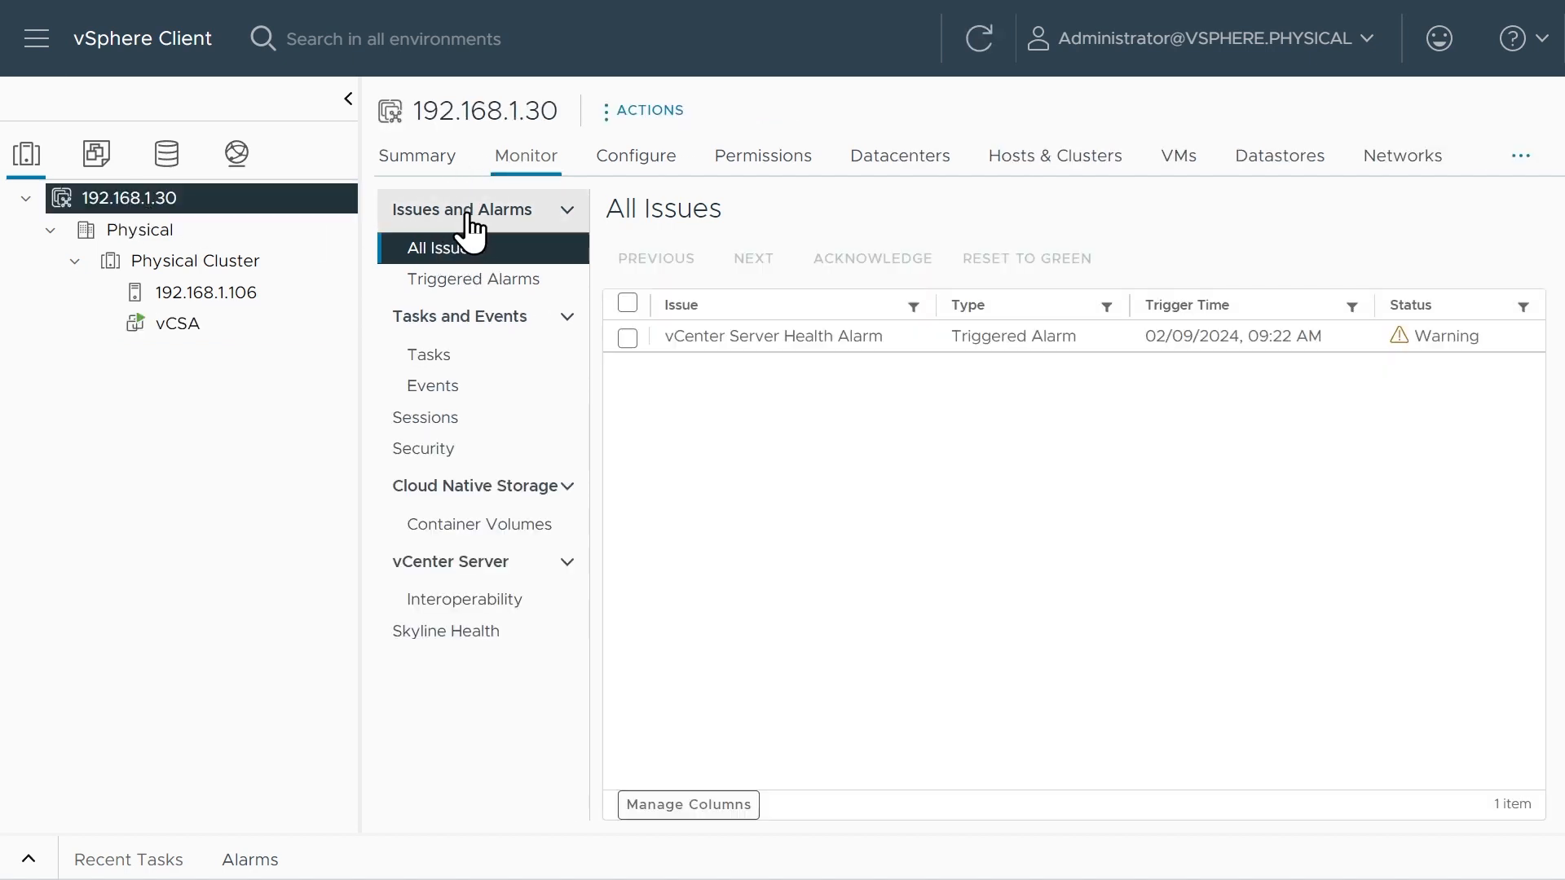
left_click(505, 279)
left_click(673, 353)
left_click(549, 312)
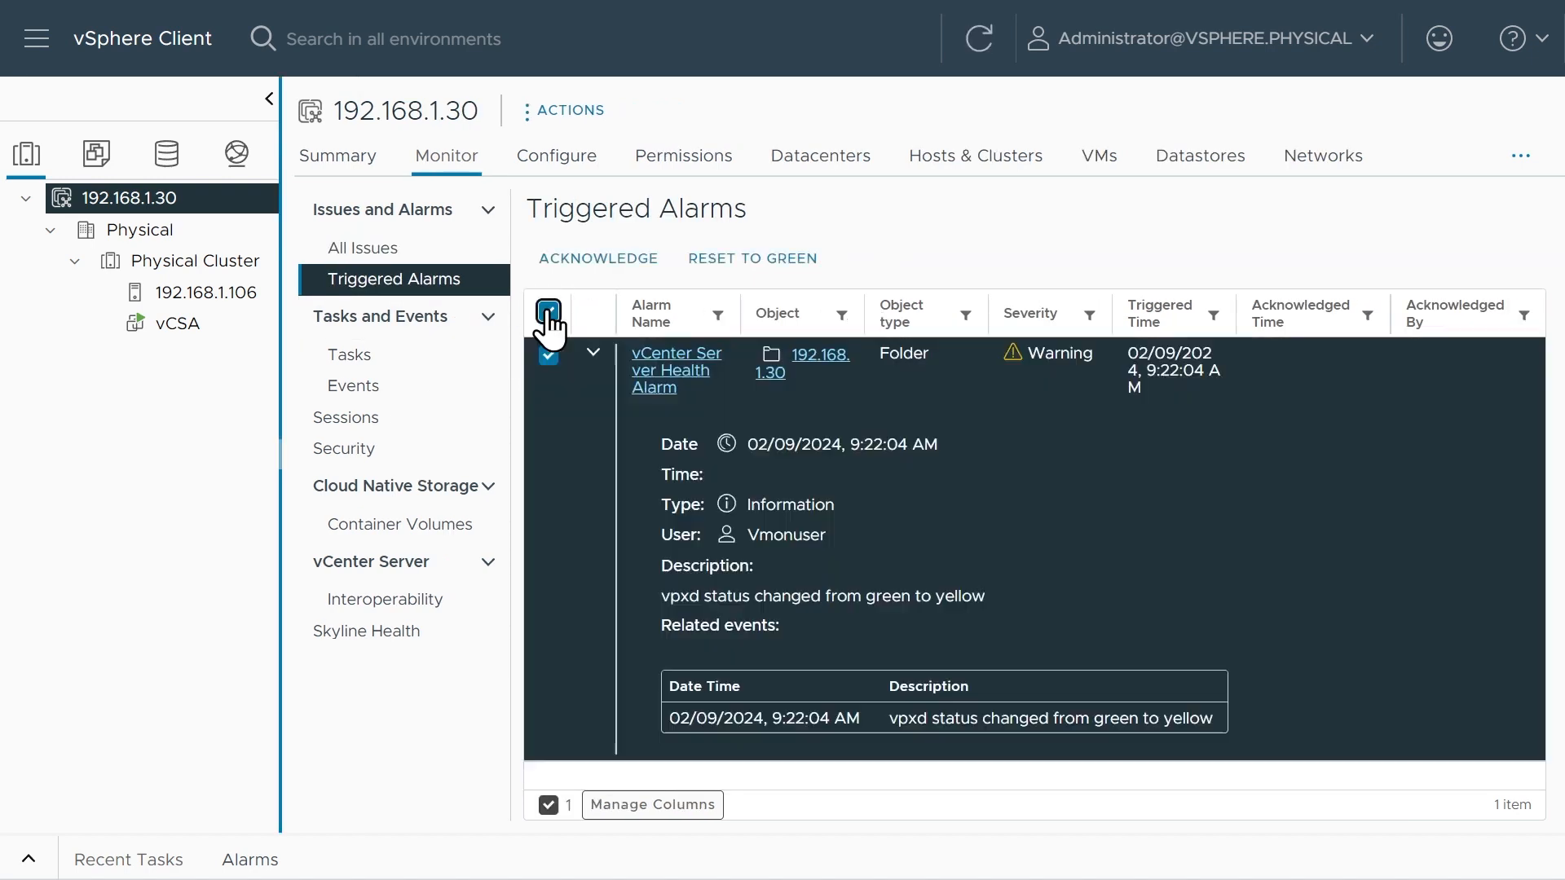
left_click(753, 258)
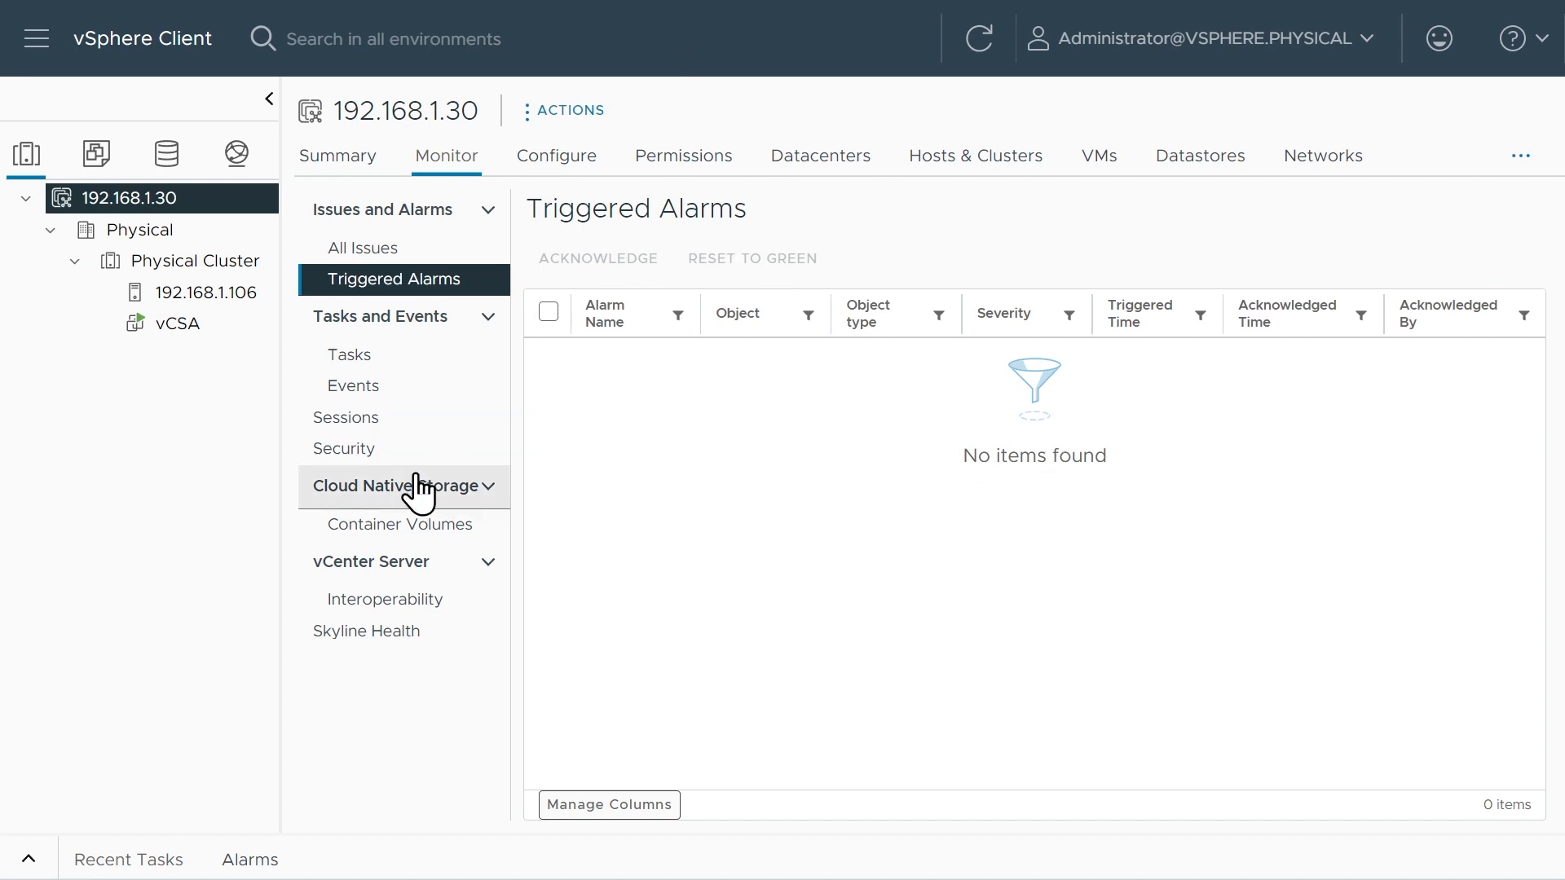
left_click(168, 156)
left_click(26, 198)
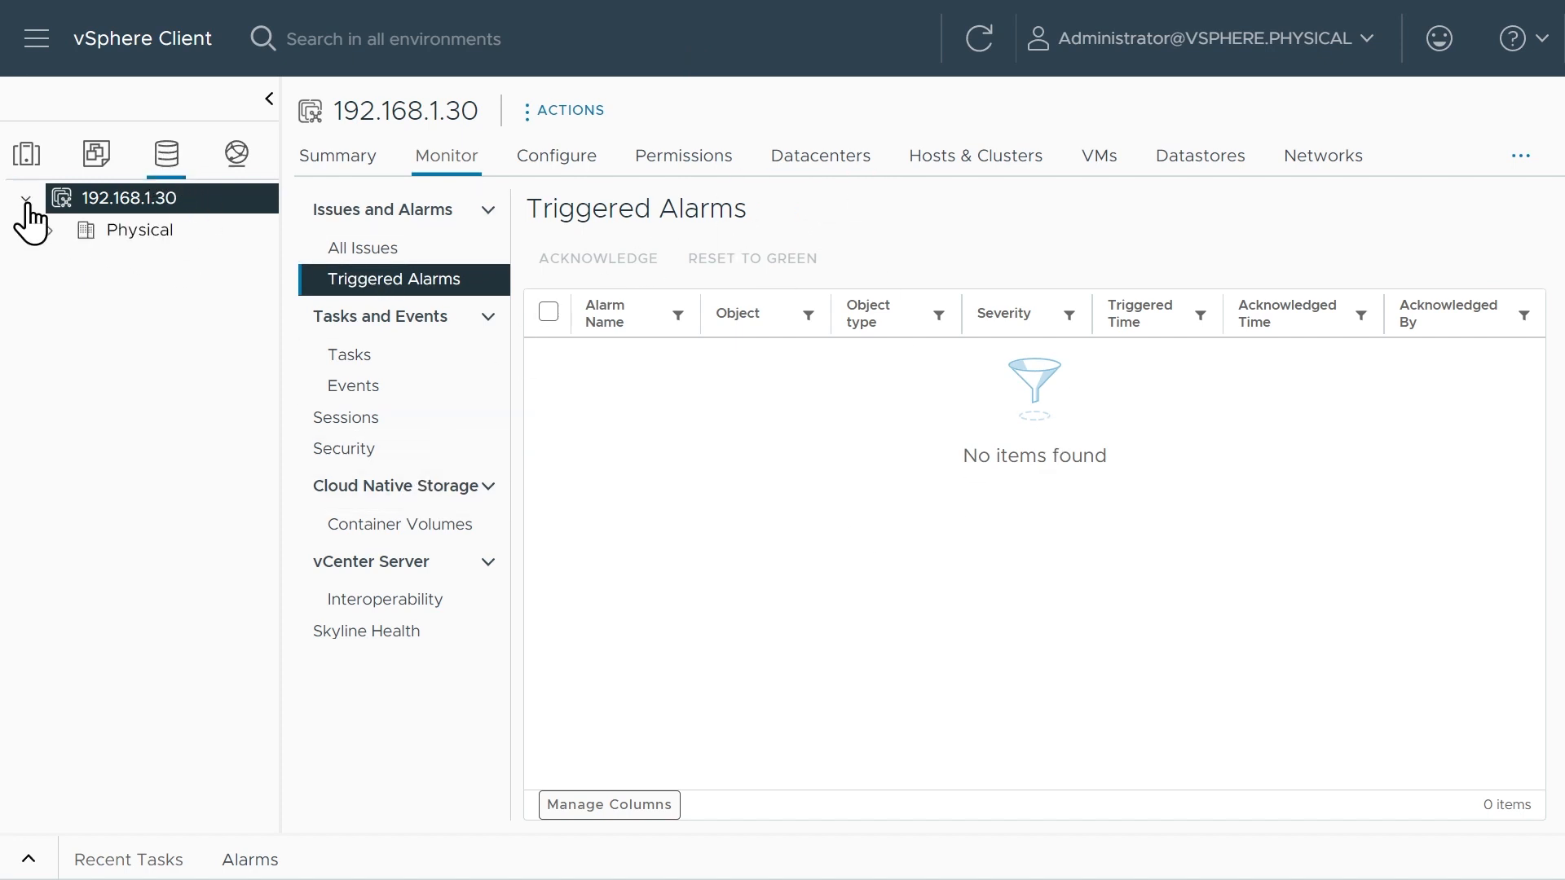
left_click(50, 231)
left_click(172, 260)
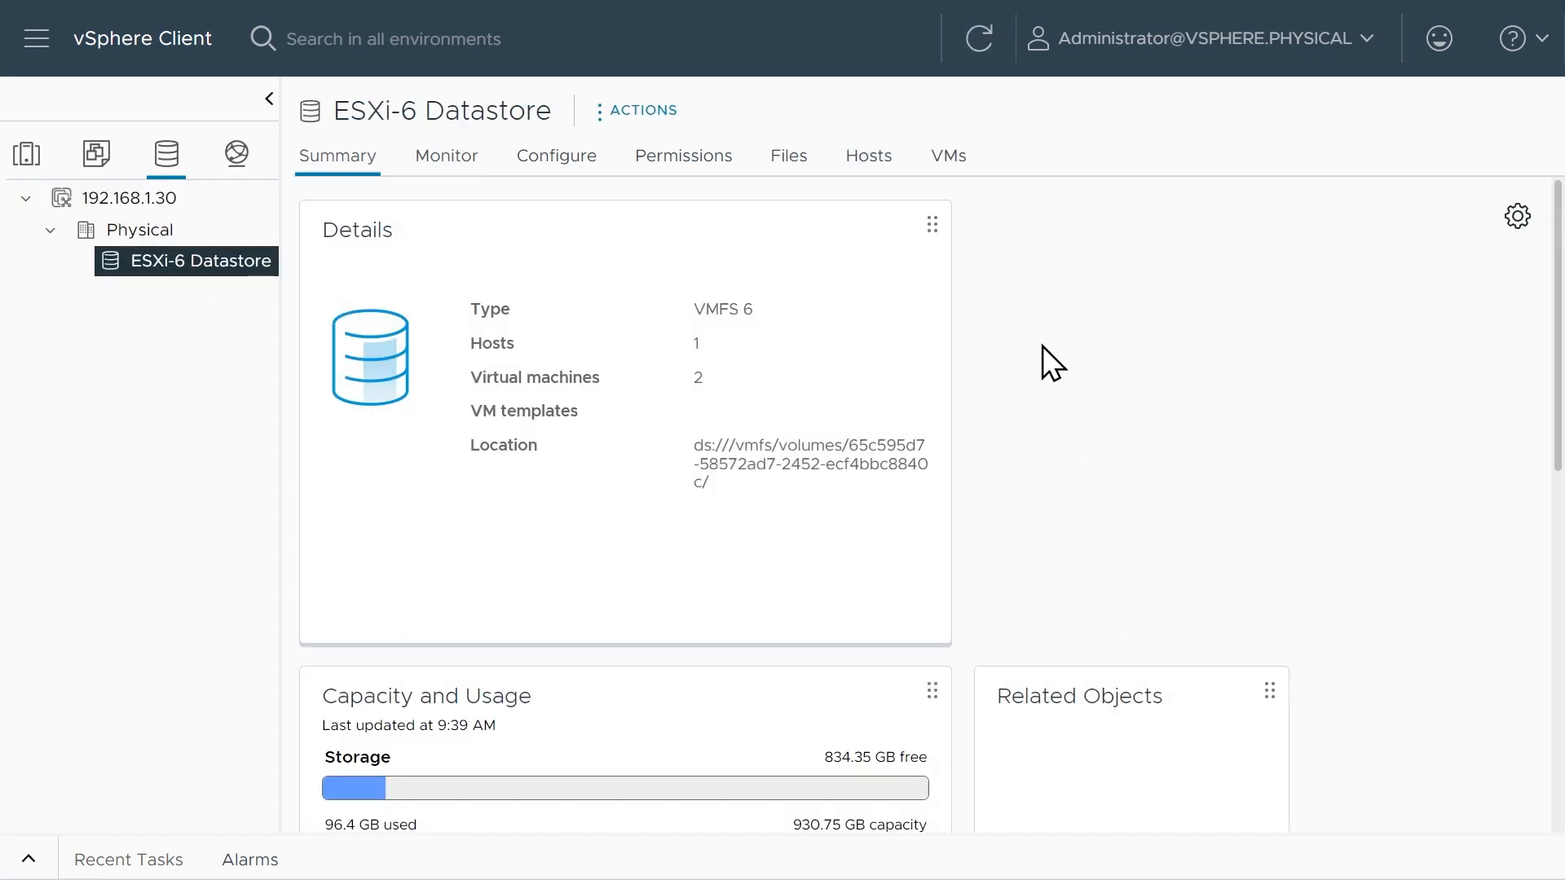
left_click(788, 157)
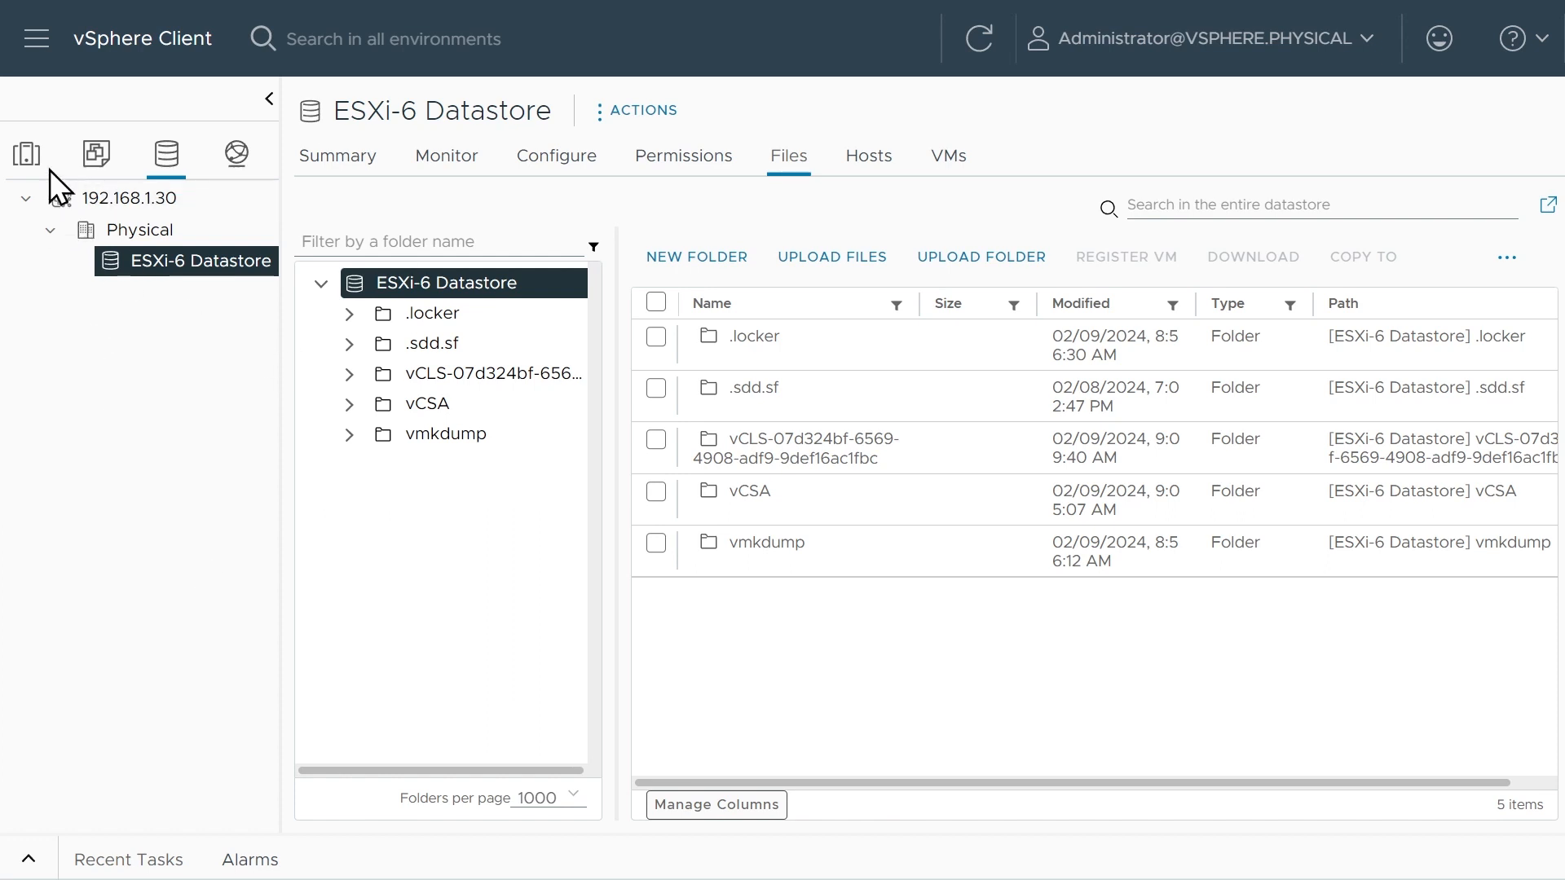
left_click(26, 153)
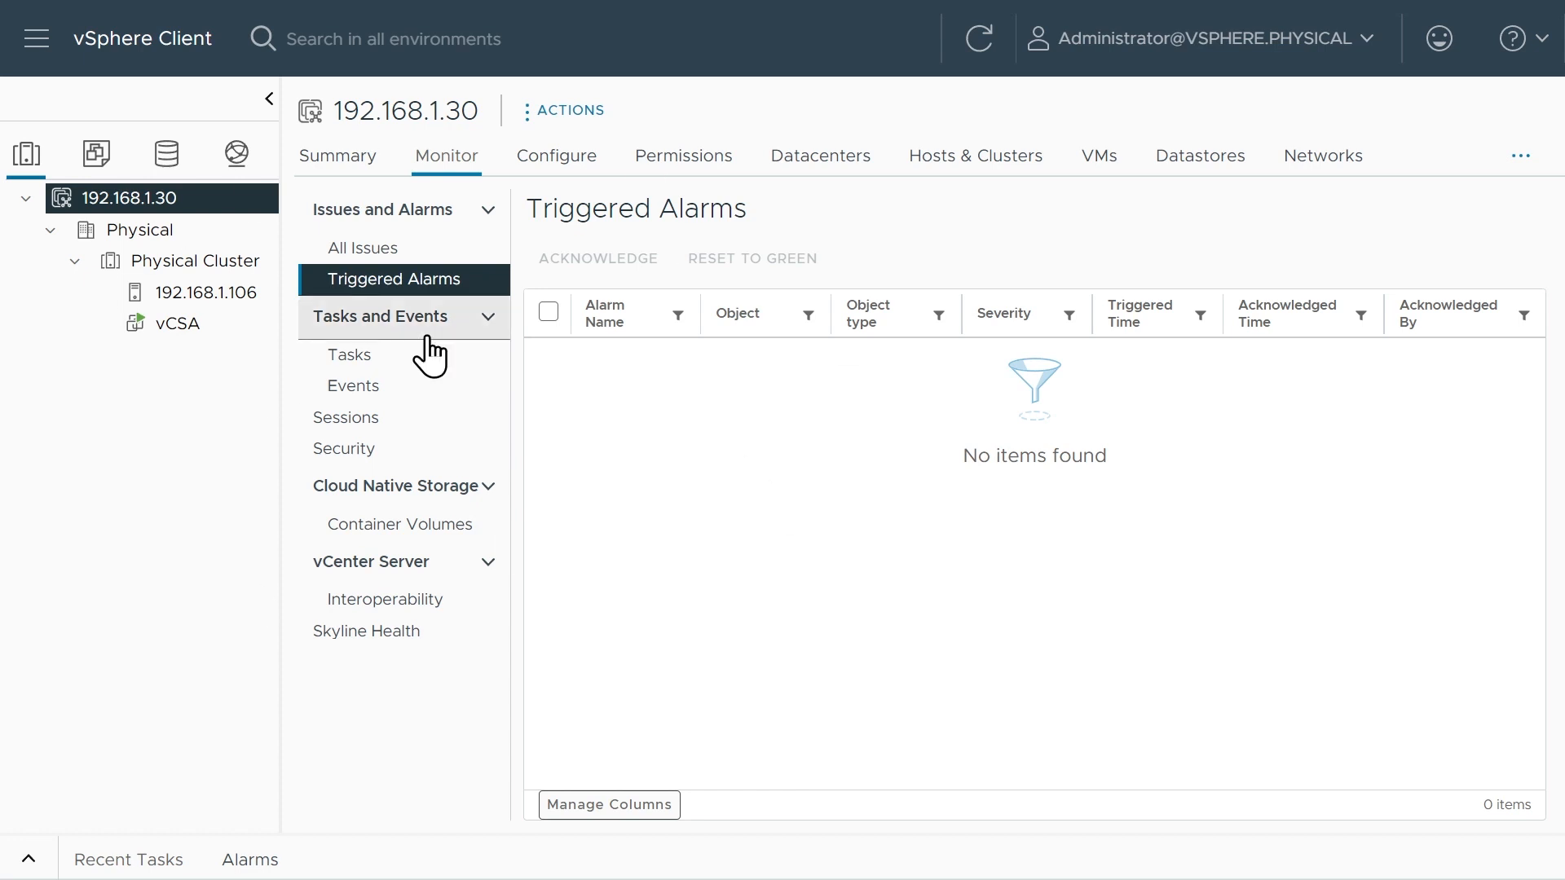
- View host 192.168.1.106's VM Startup/Shutdown configuration listing vCSA first with 30-second delay
left_click(178, 323)
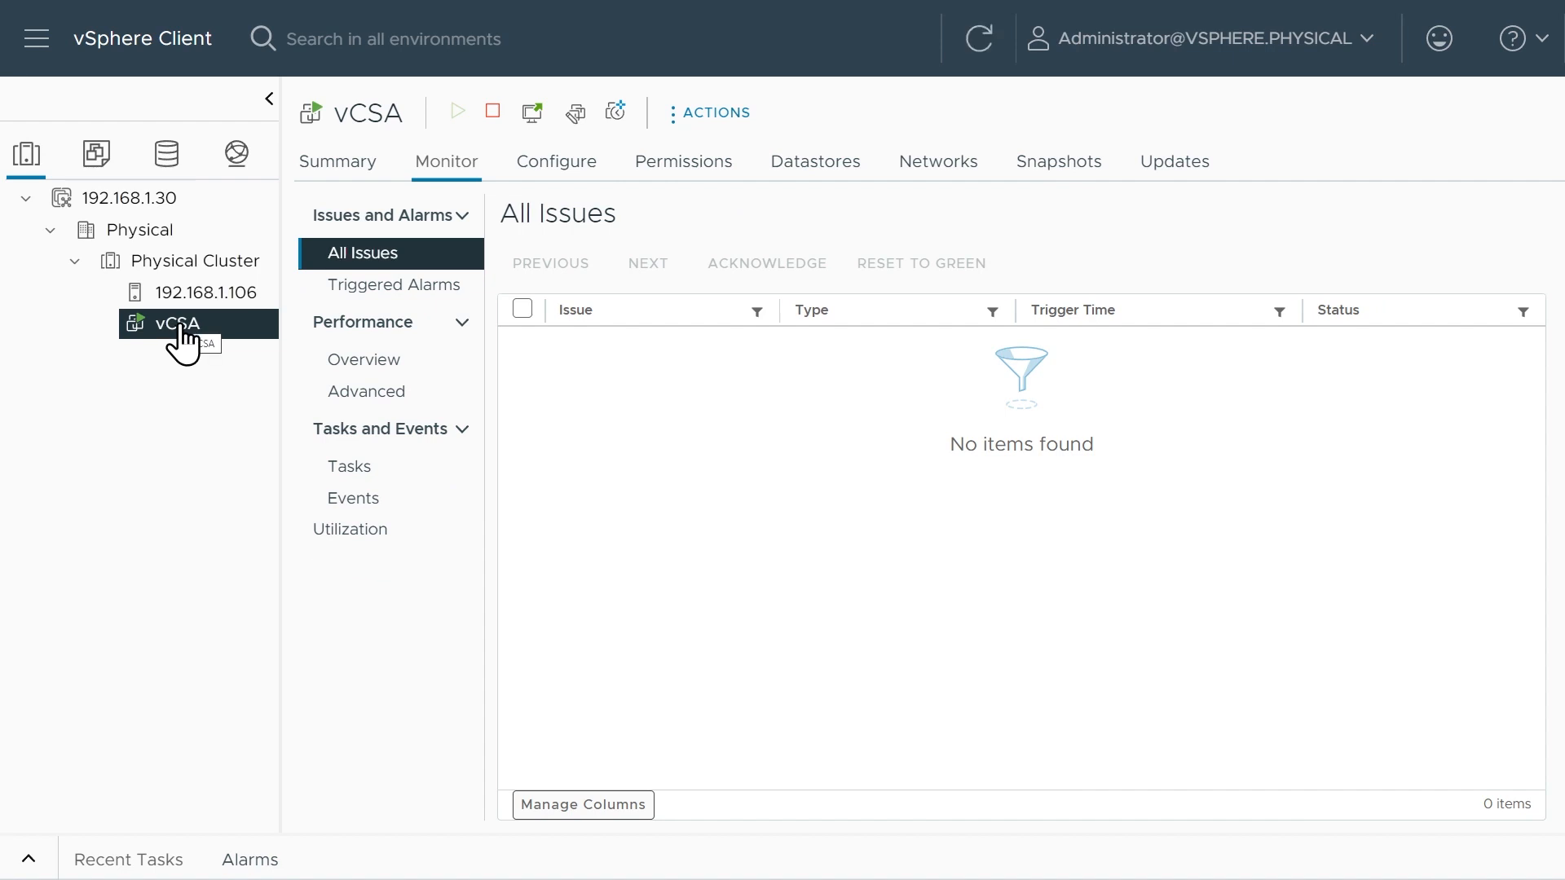
left_click(196, 293)
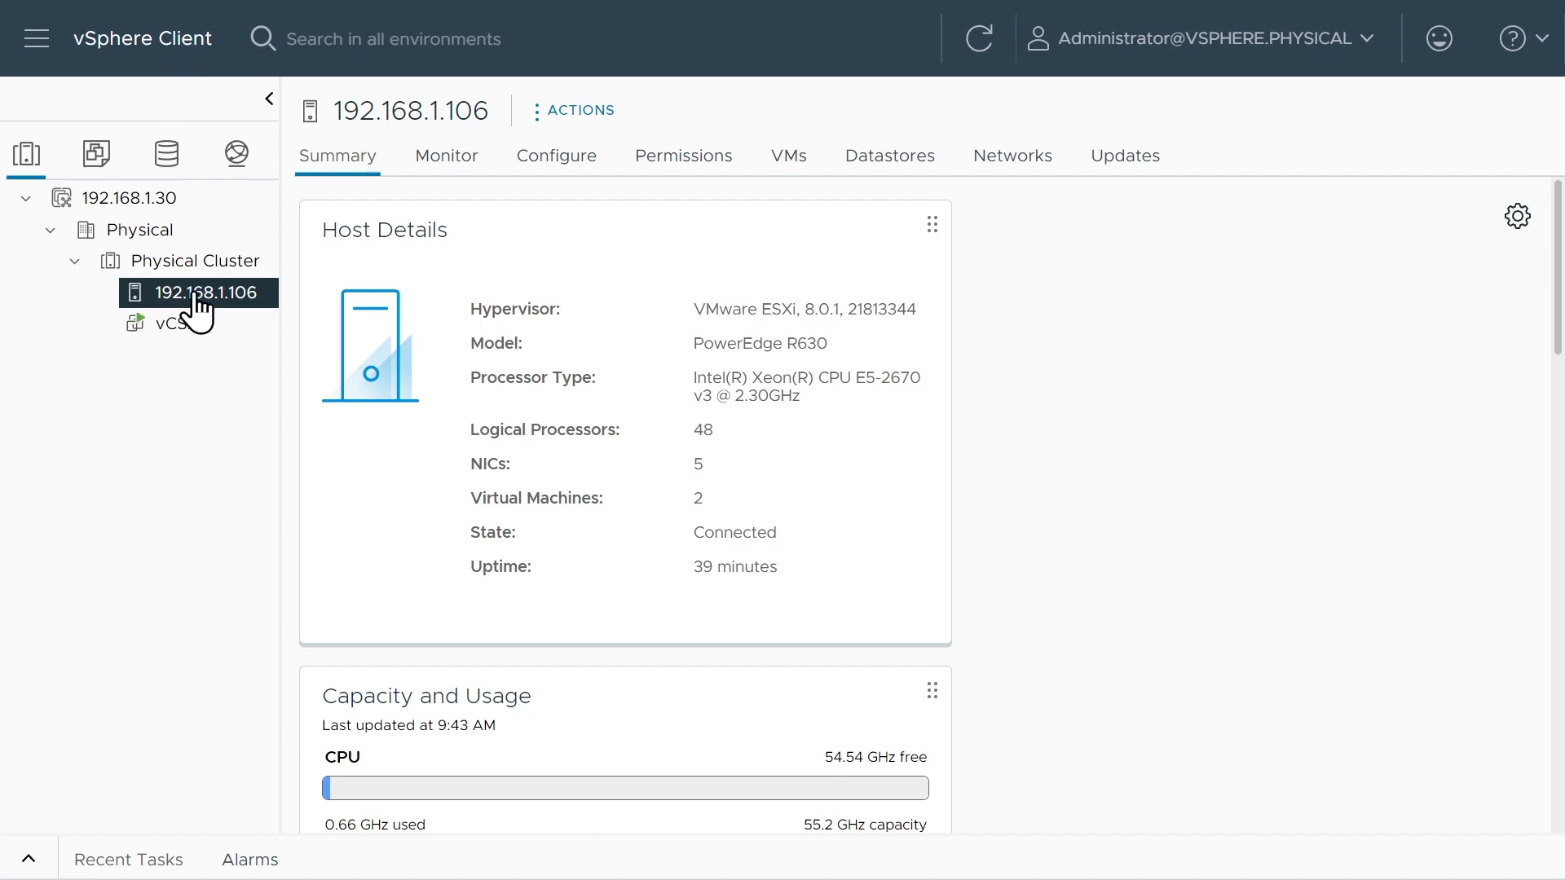
left_click(572, 168)
scroll(440, 367, "down", 3)
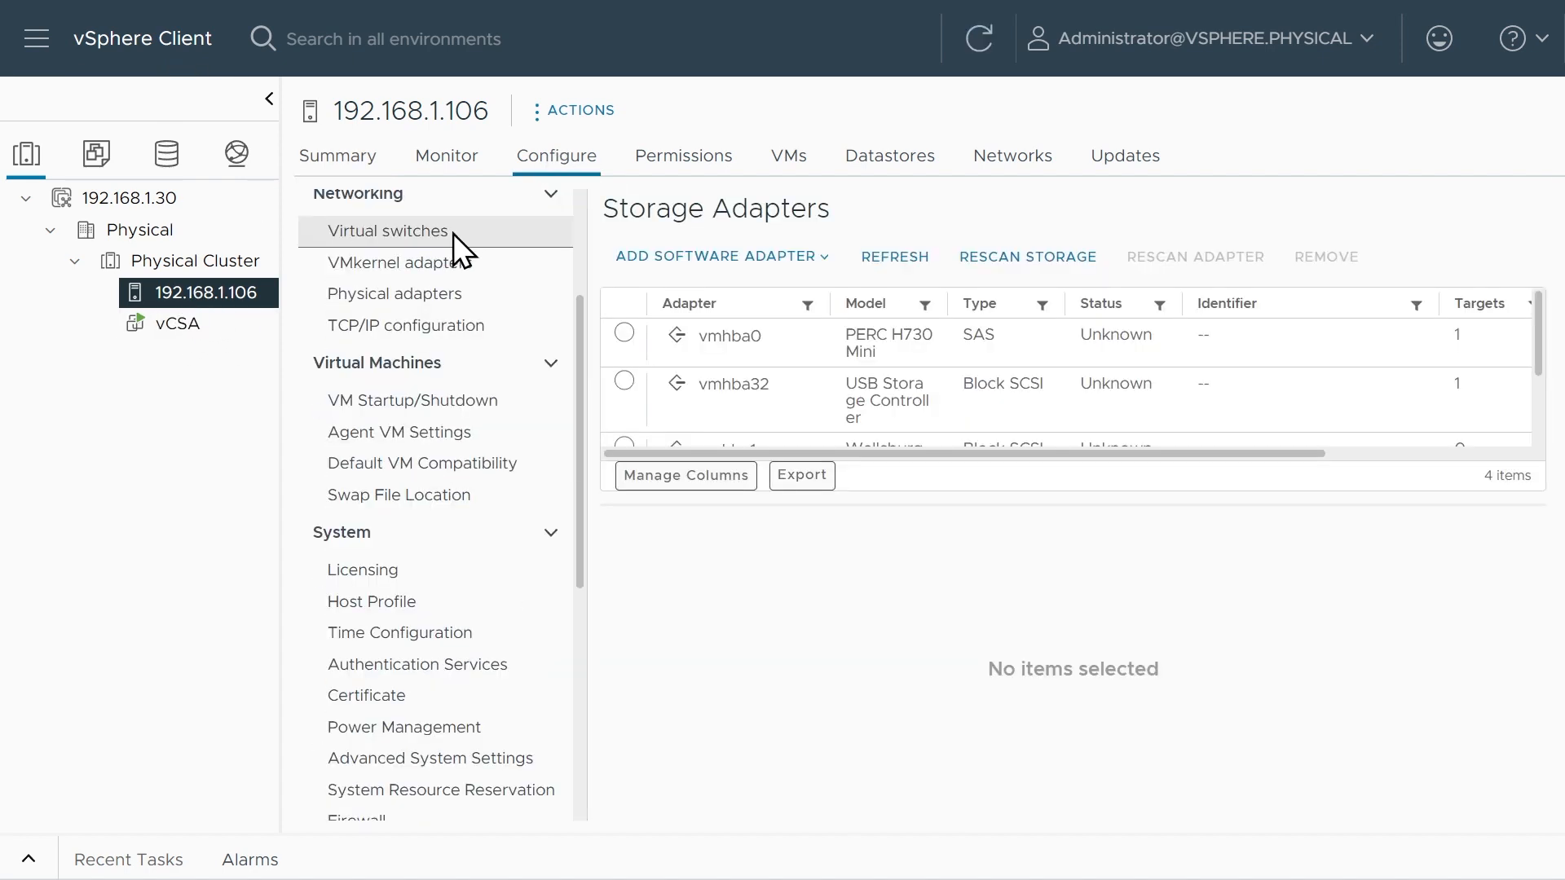
left_click(452, 405)
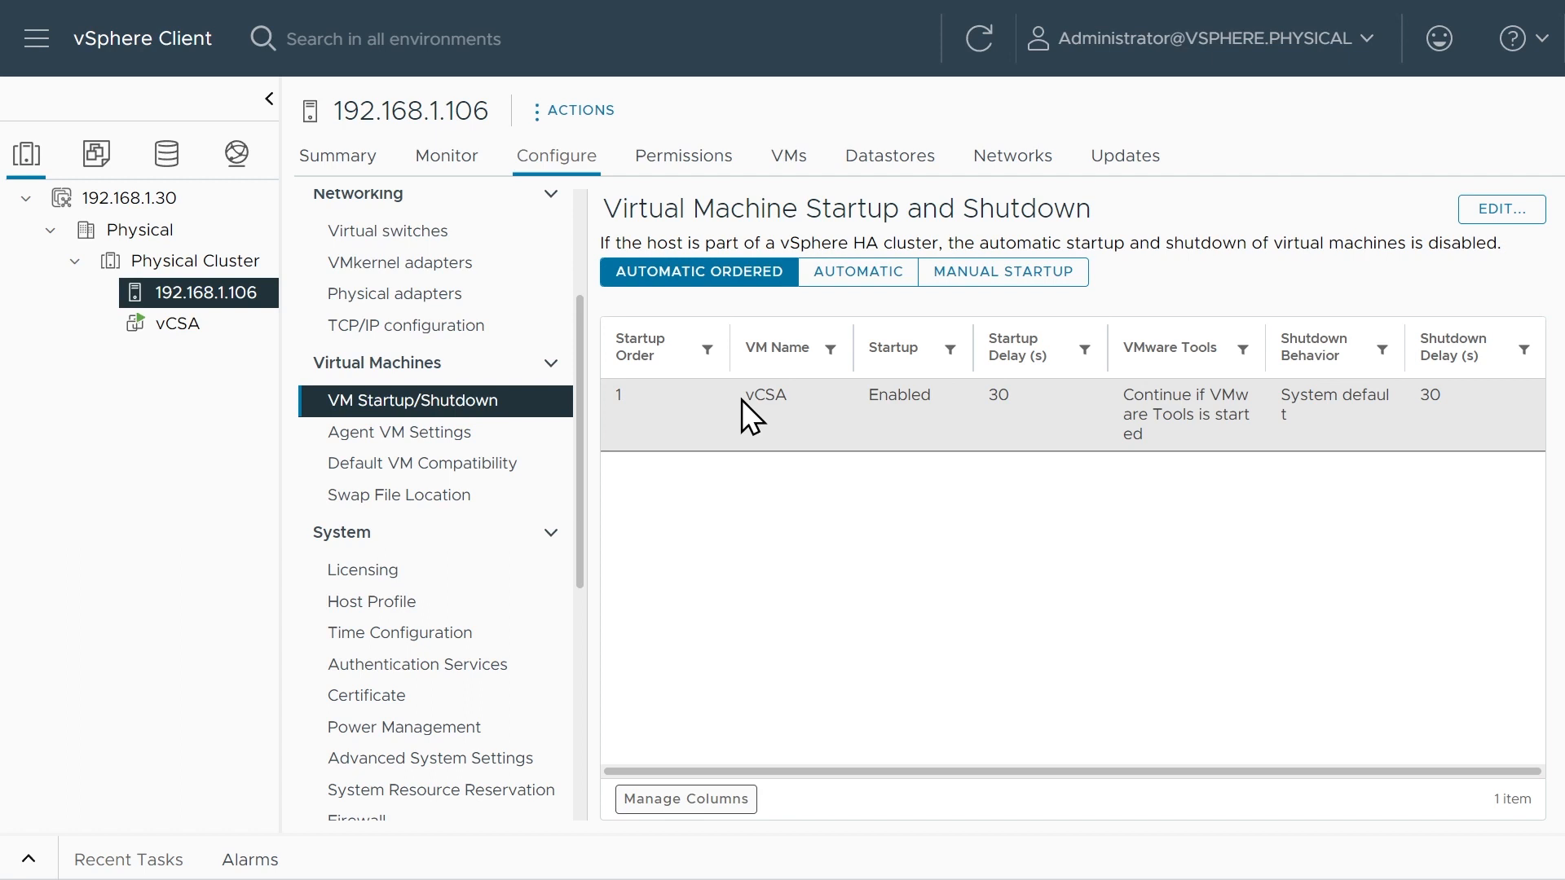
left_click(1247, 37)
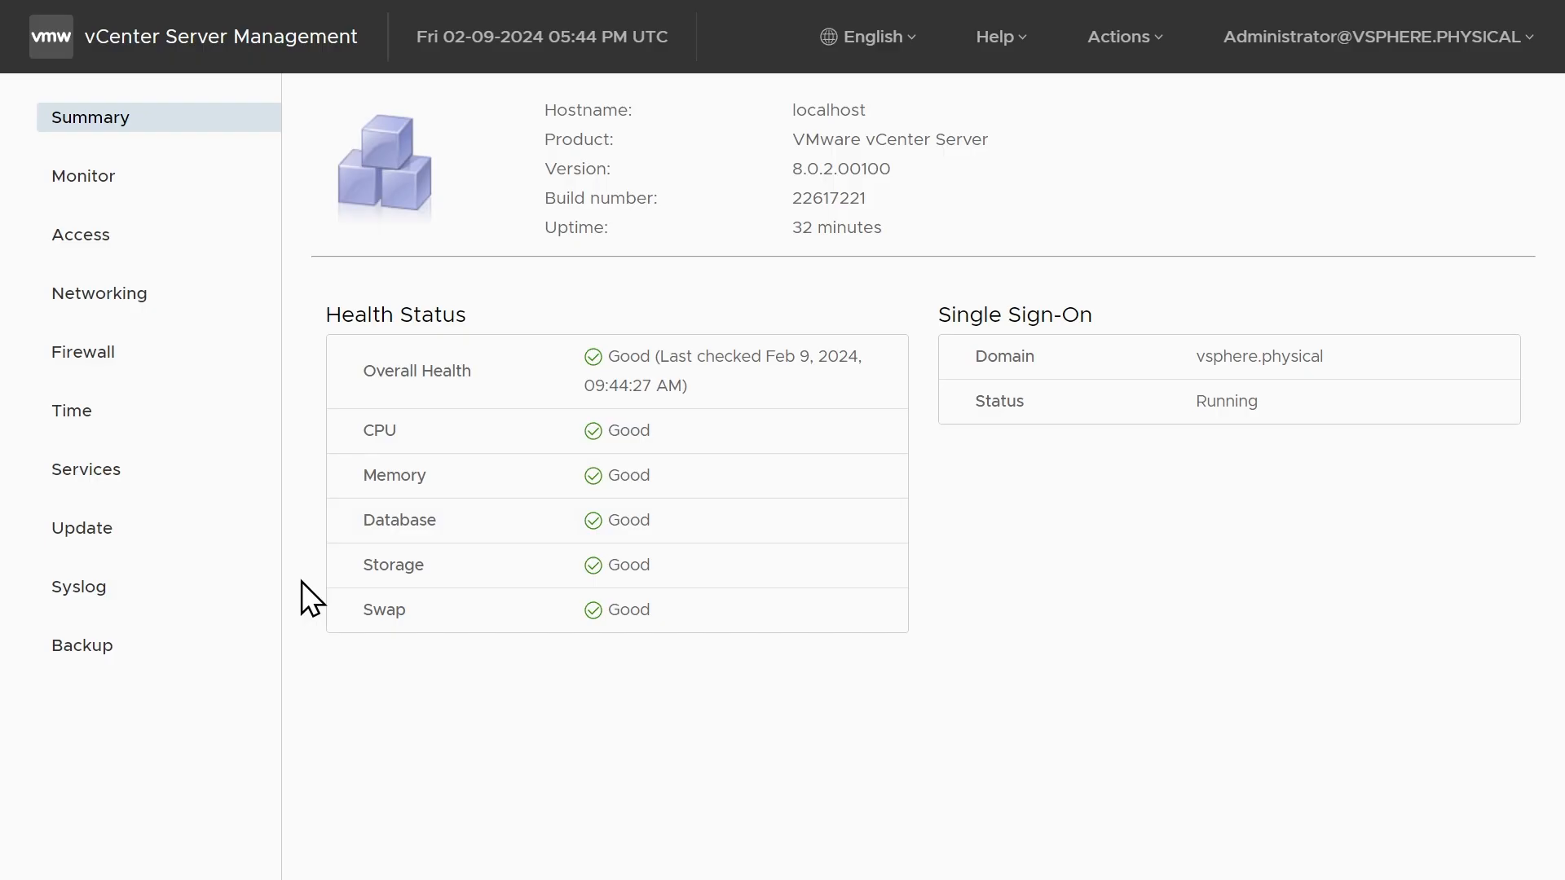
- Shut down the vCenter appliance from the VAMI Actions menu and confirm
left_click(1119, 37)
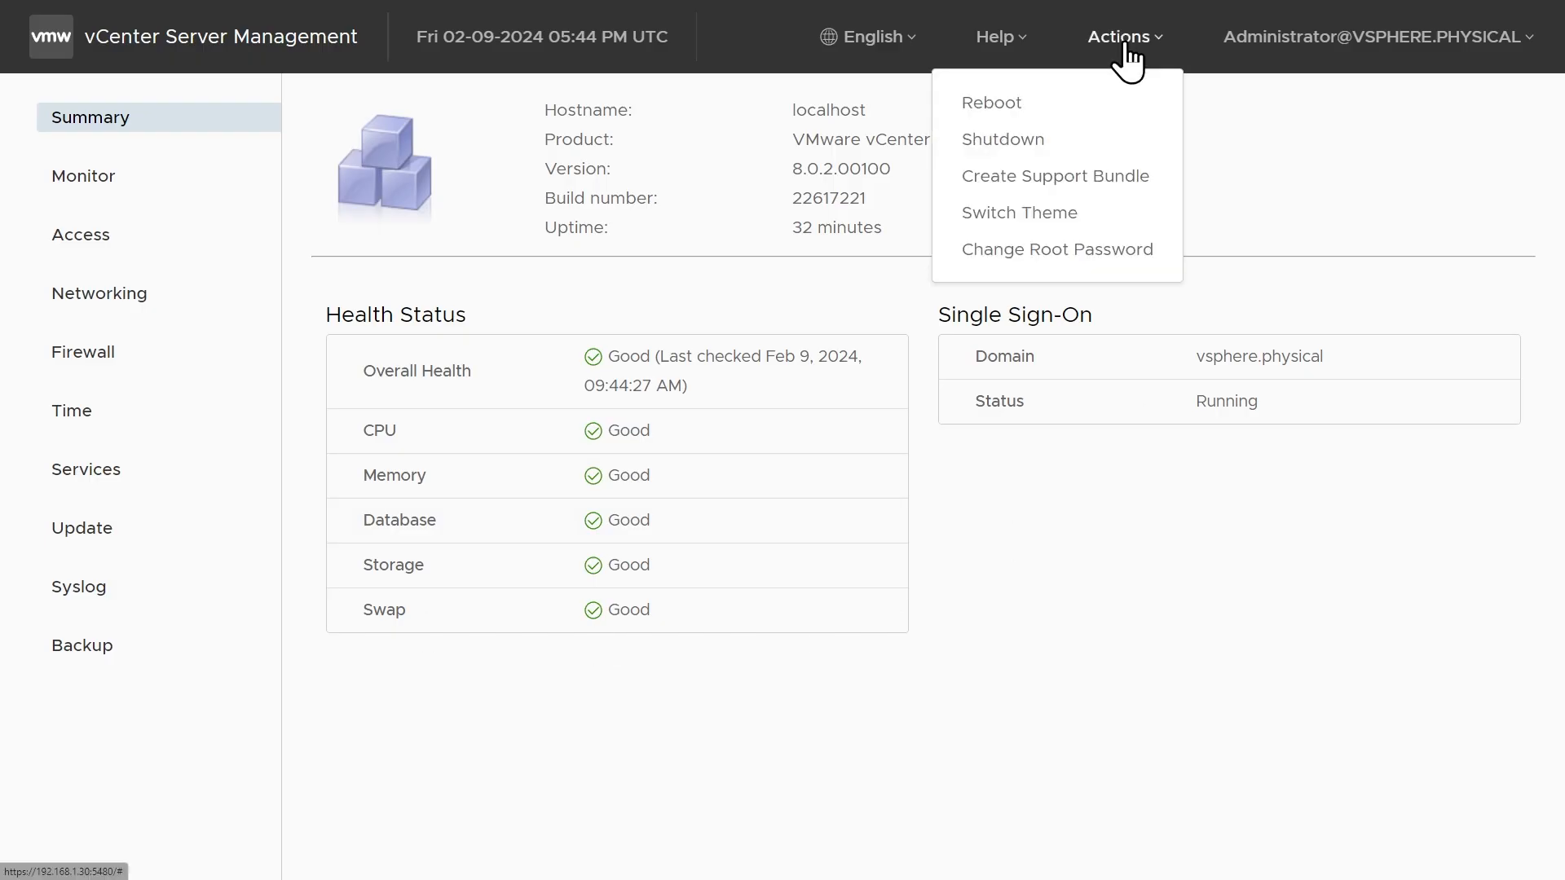
left_click(1003, 138)
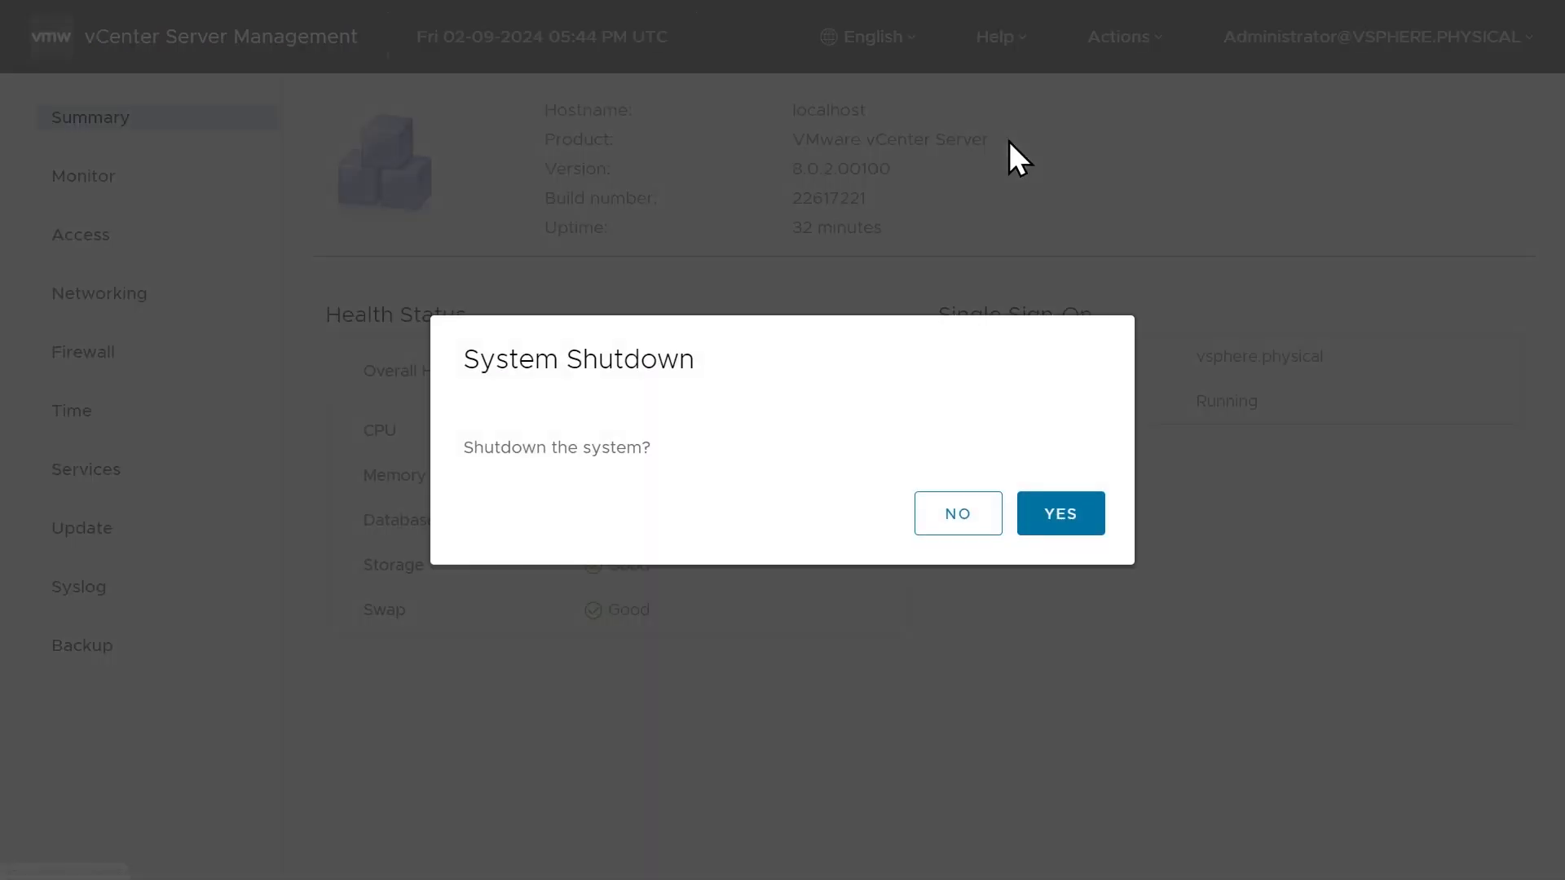
left_click(1063, 512)
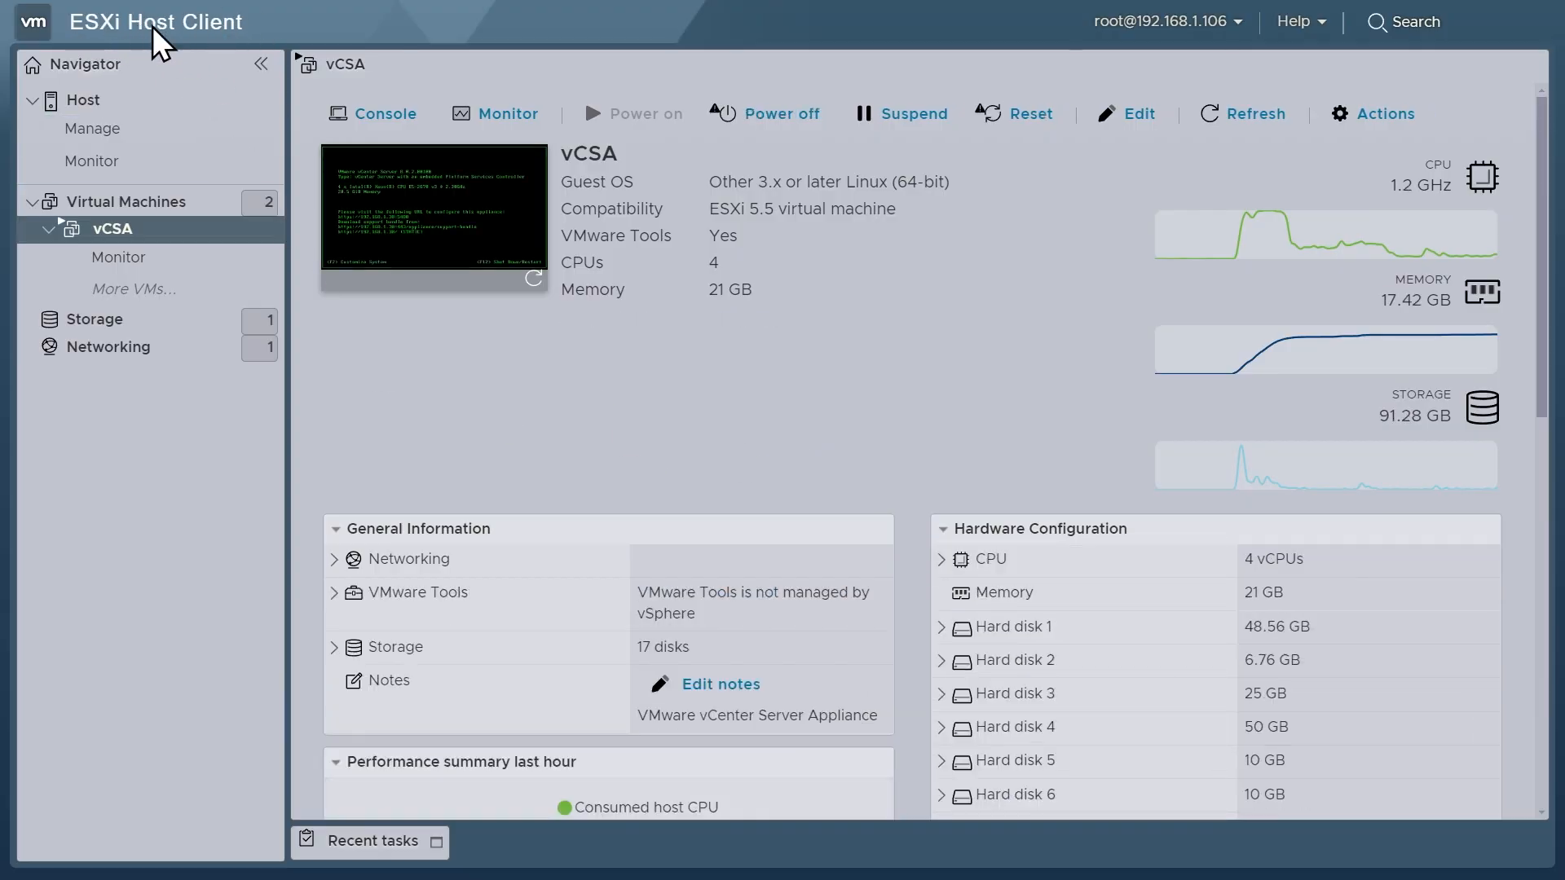
- Check vCSA is powered off in the VM list, then go to the host overview
left_click(113, 229)
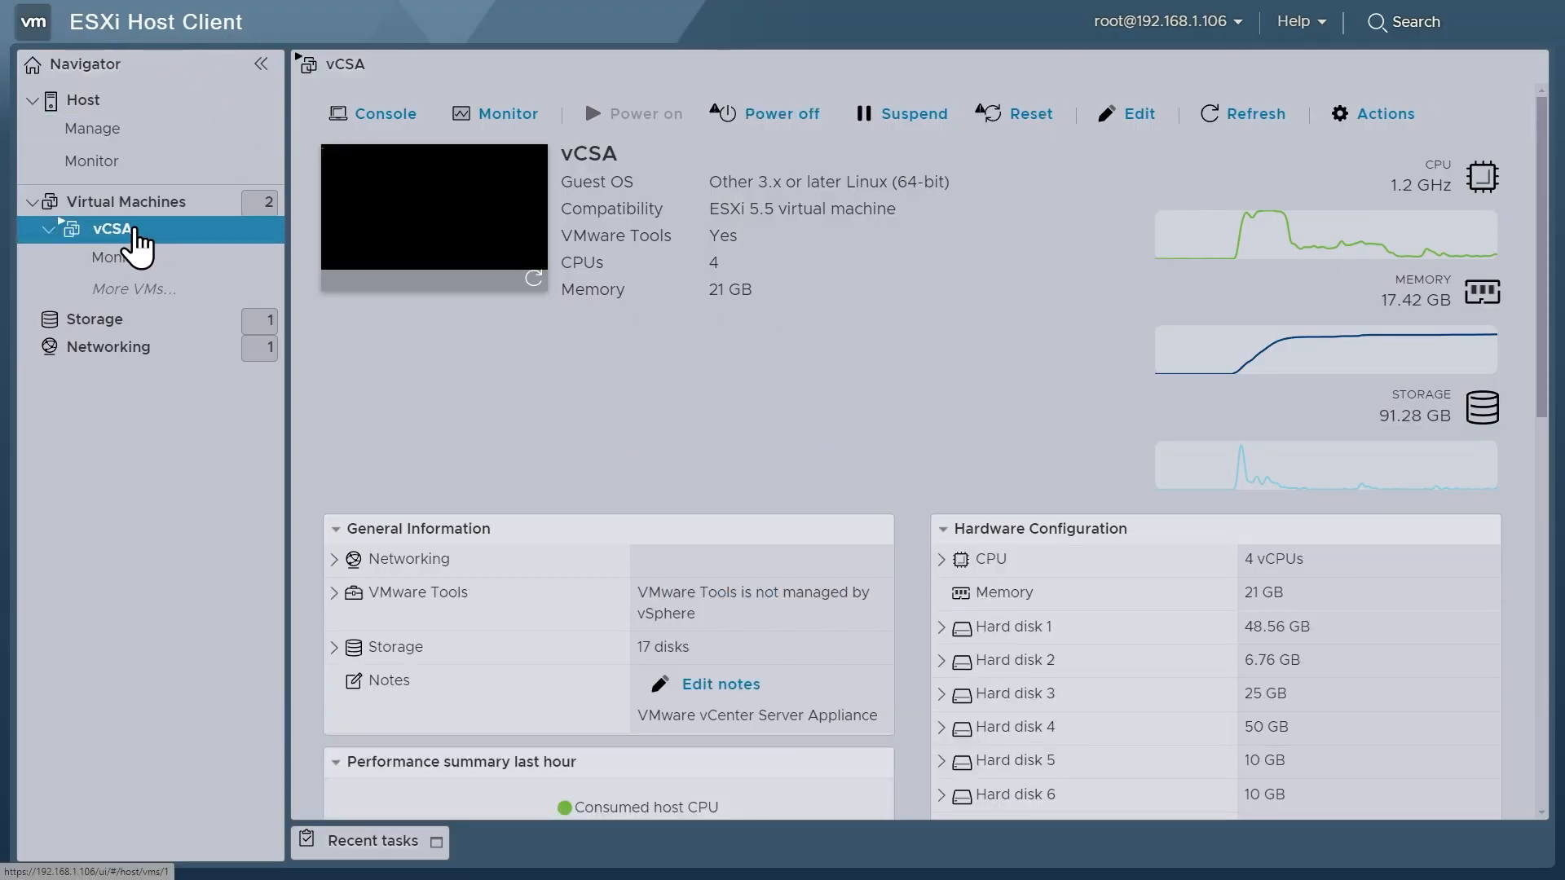
left_click(126, 202)
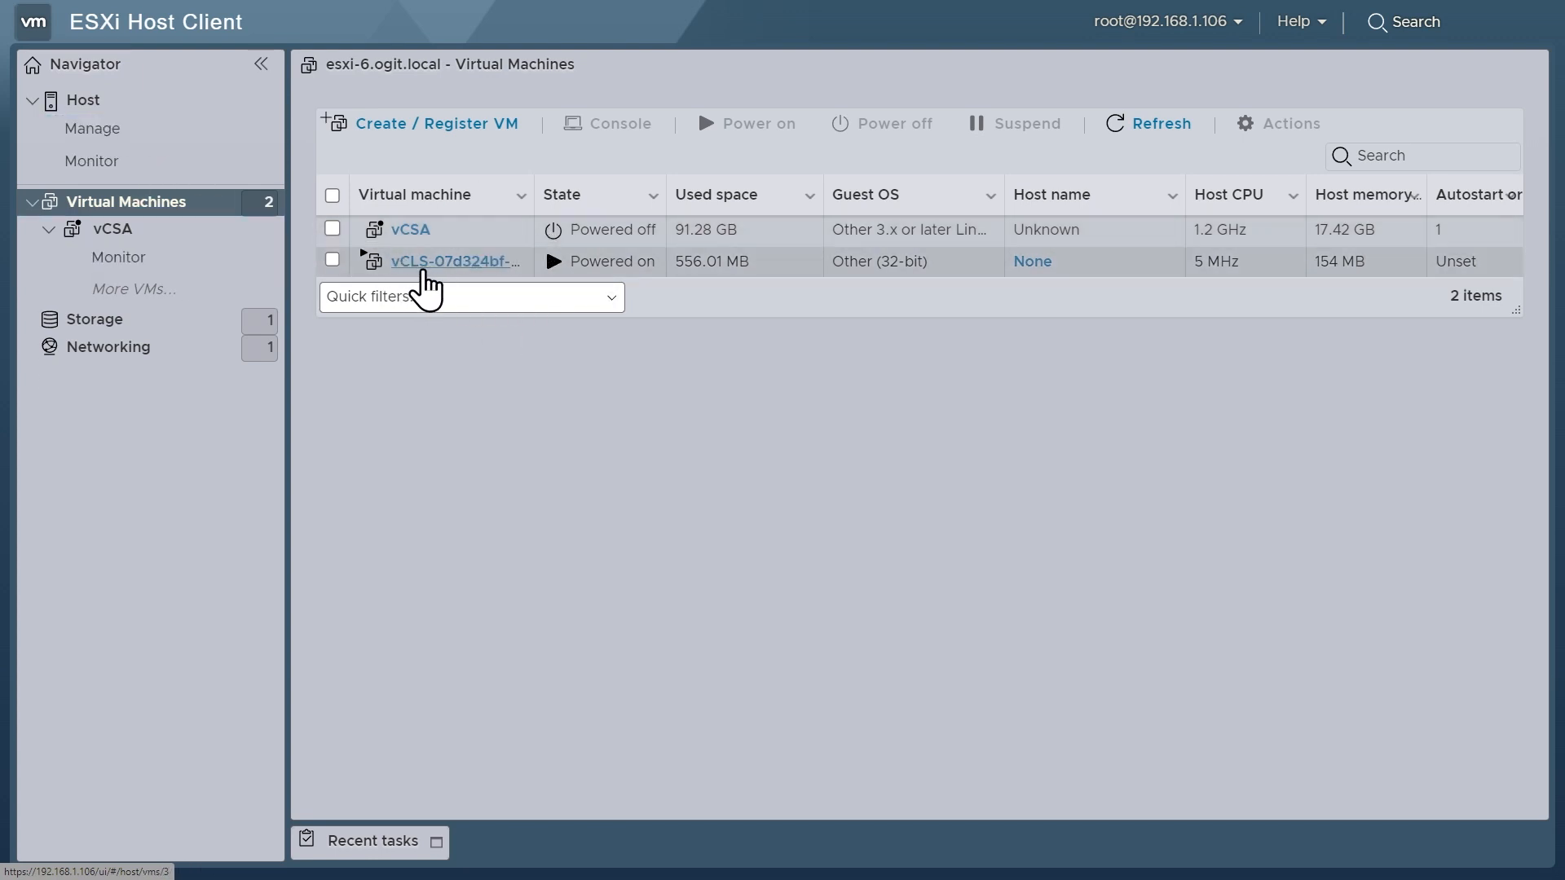
left_click(83, 101)
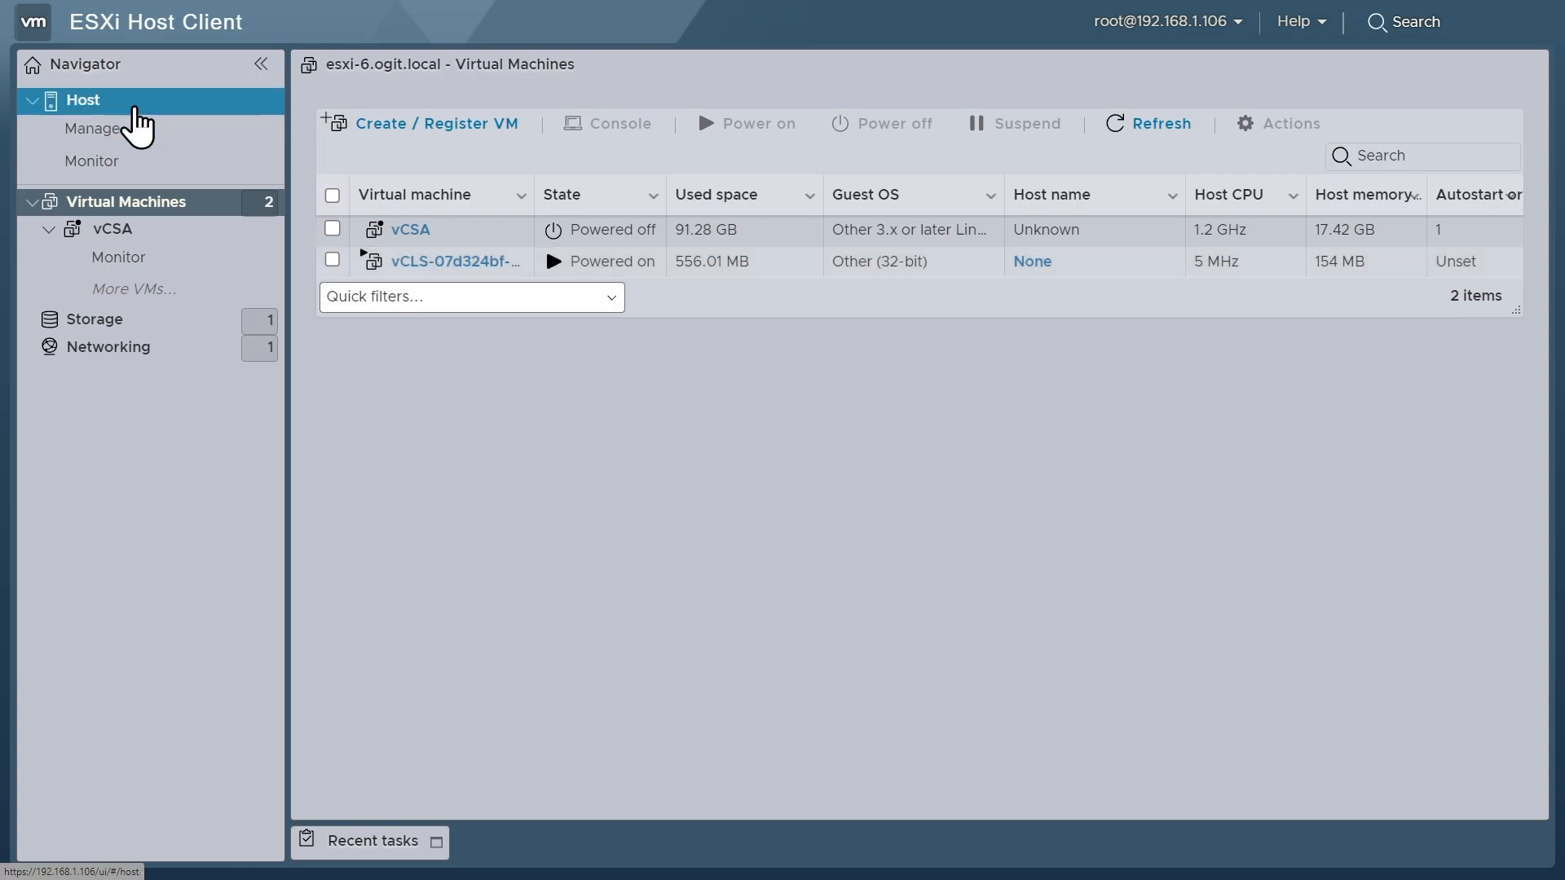
- Shut down host esxi-6.ogit.local and confirm the warning
left_click(837, 121)
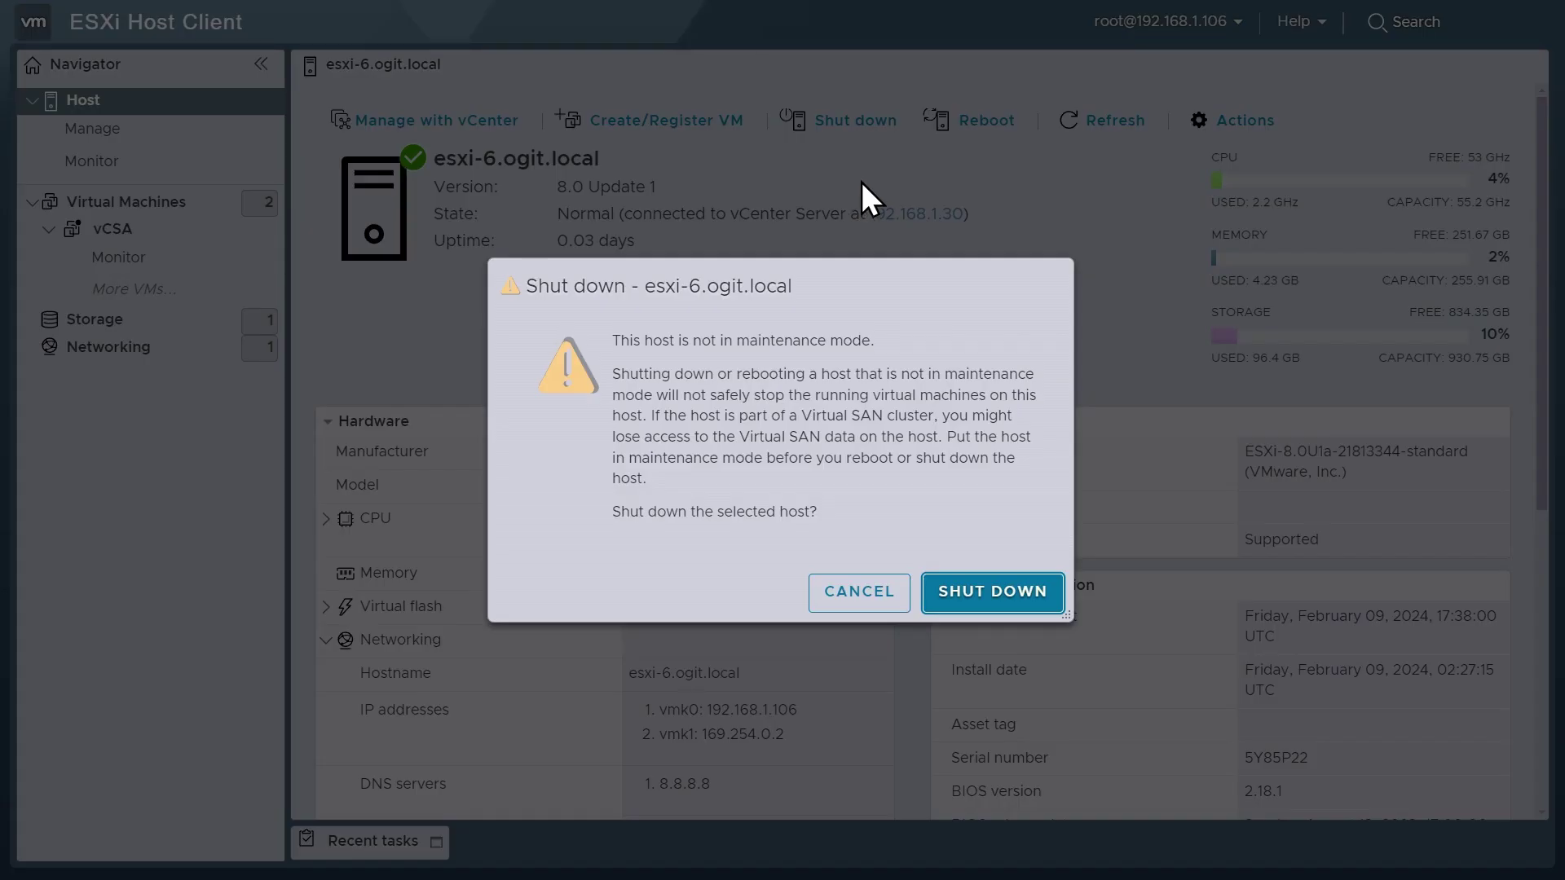
left_click(988, 593)
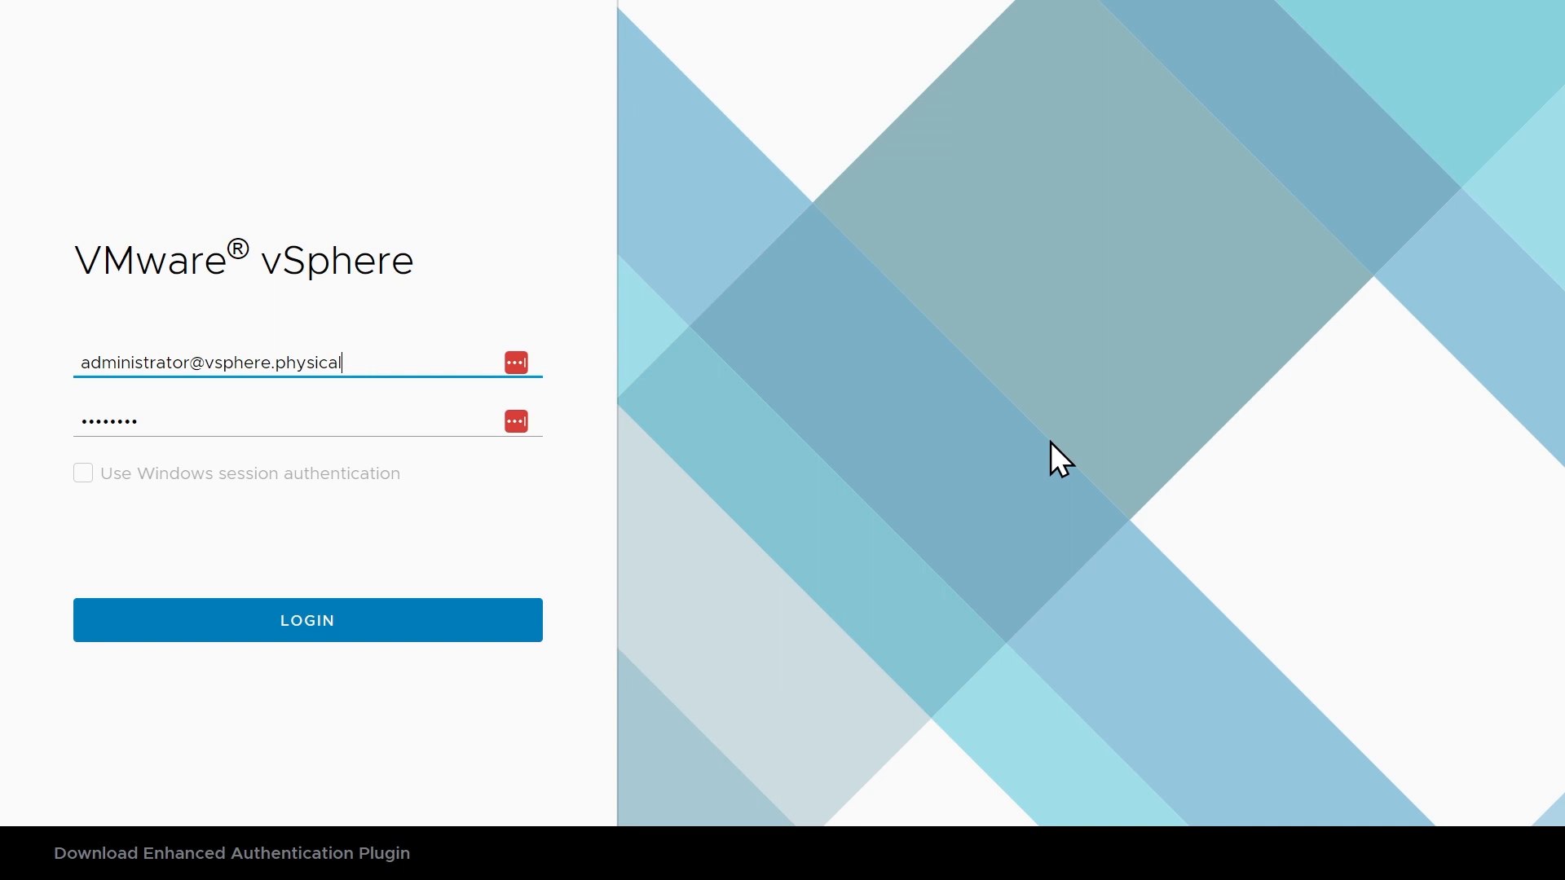
- Ping 192.168.1.30 and 192.168.1.106 from Command Prompt, both unreachable while the host is down
key("super+1")
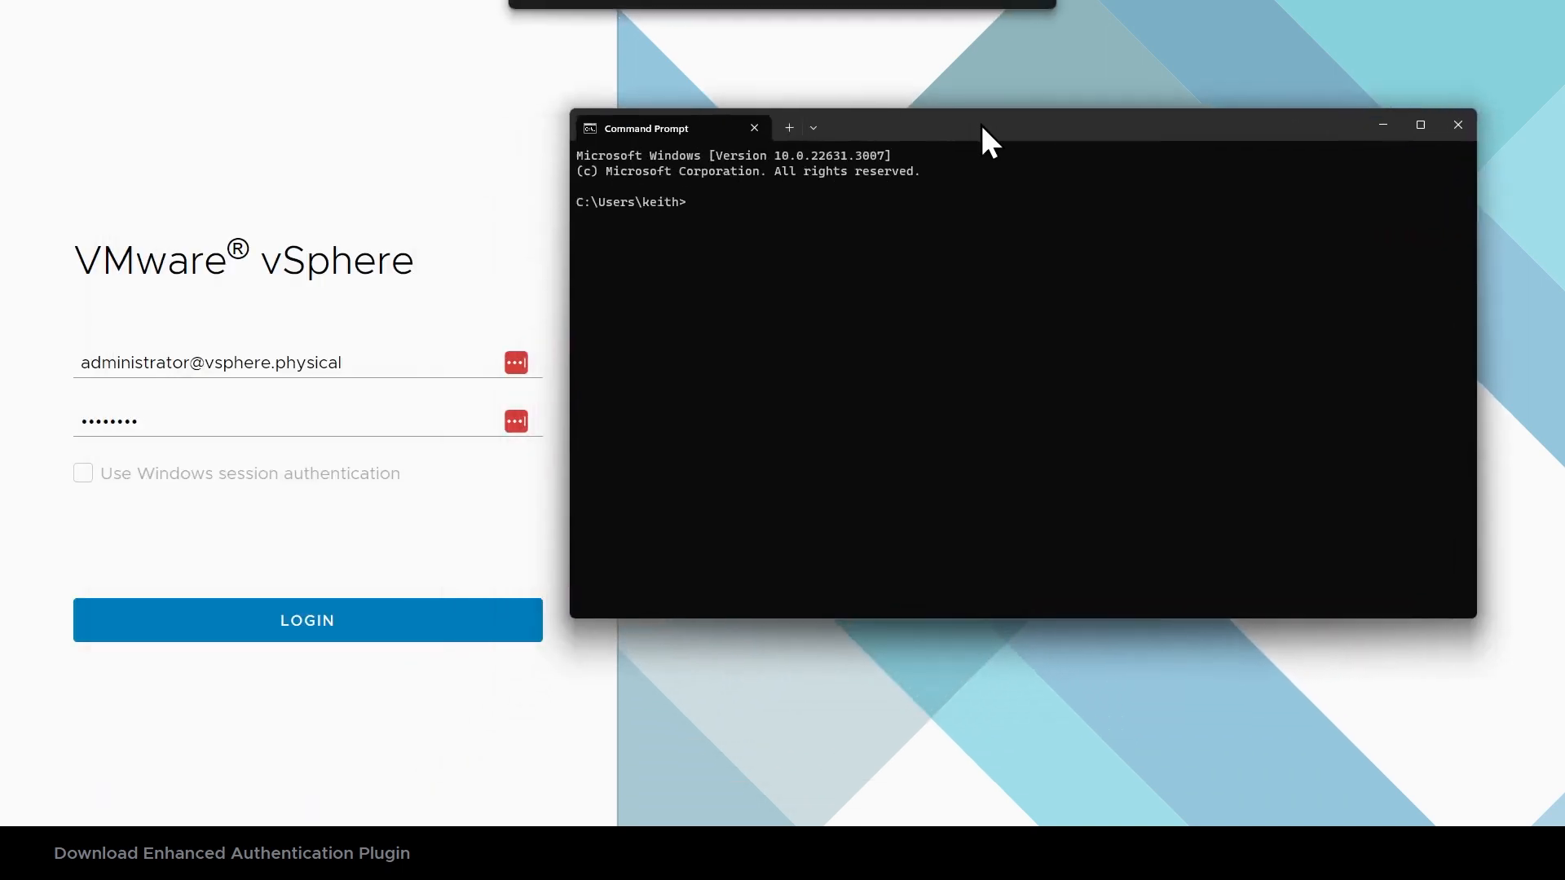
left_click_drag(929, 208, 1043, 111)
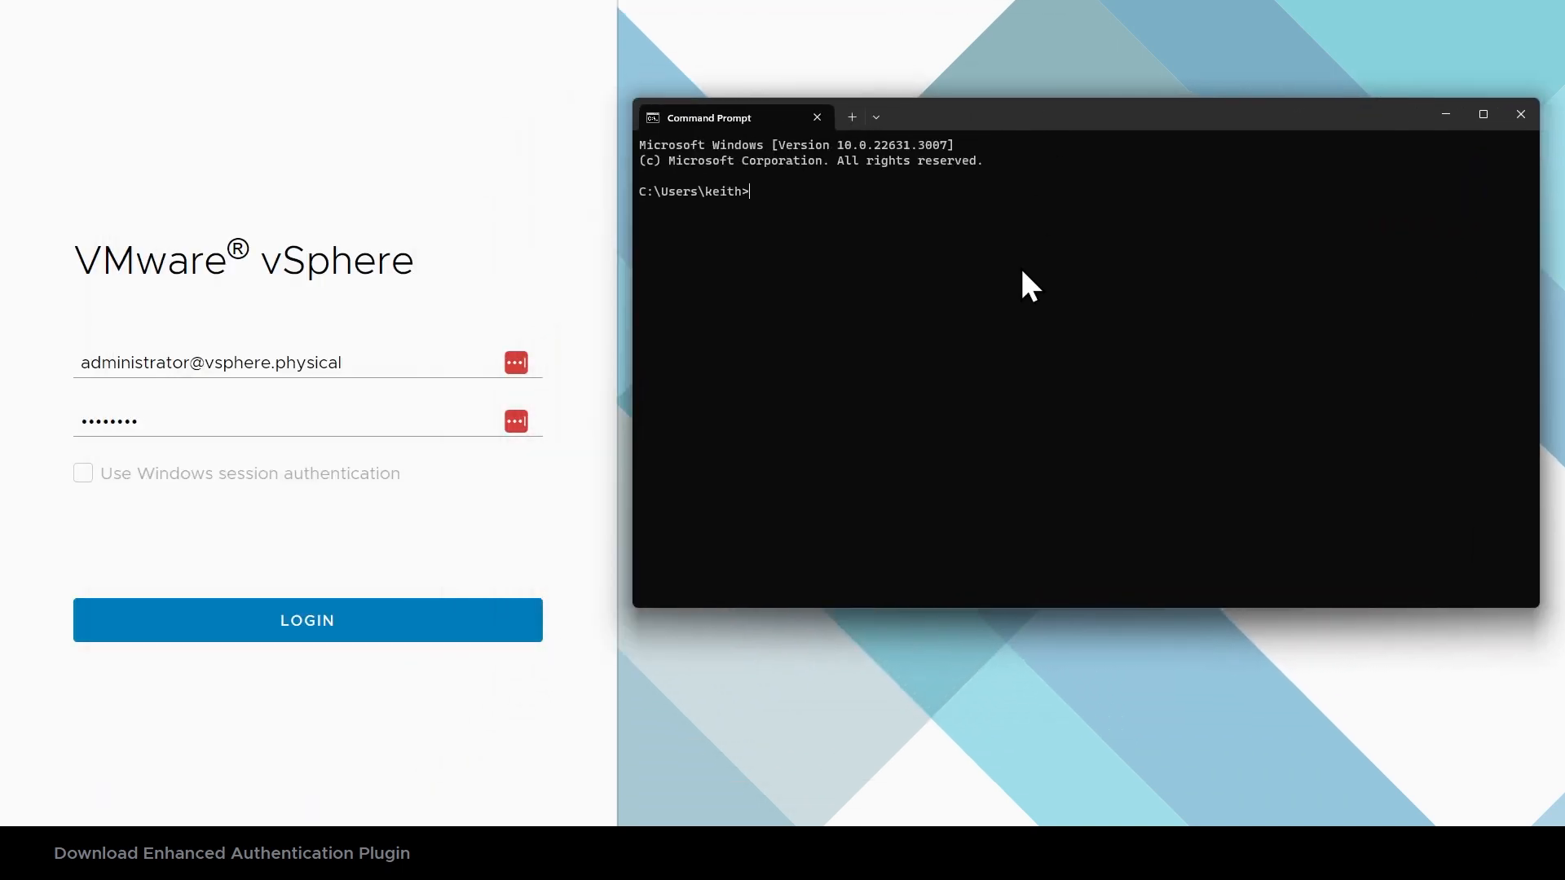
type("ping 192.168.1.30")
key("Return")
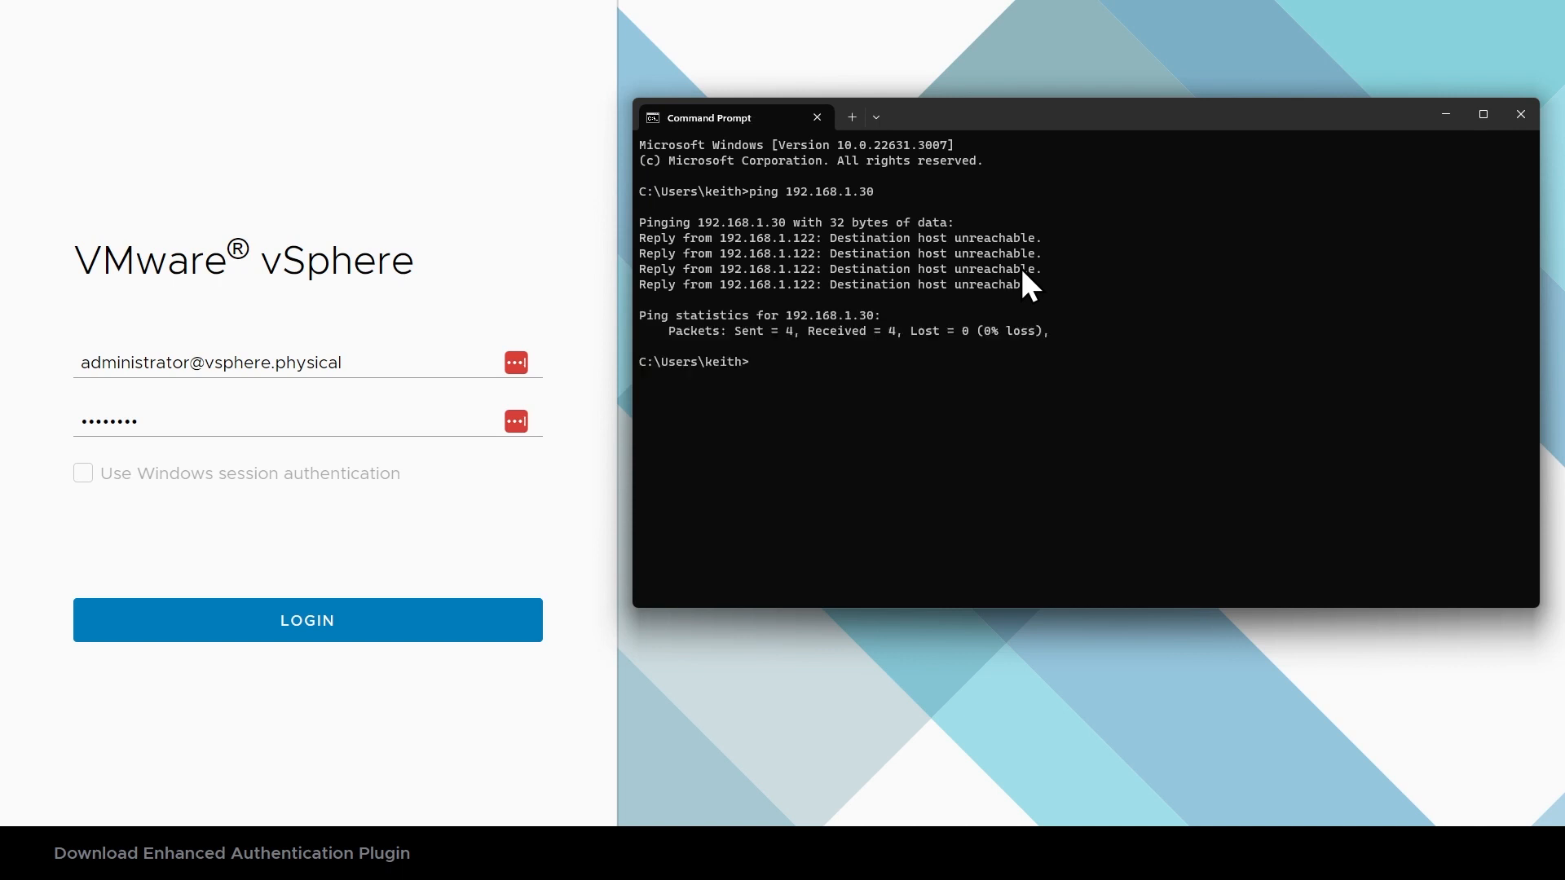
type("ping 192.168.1.106")
key("Return")
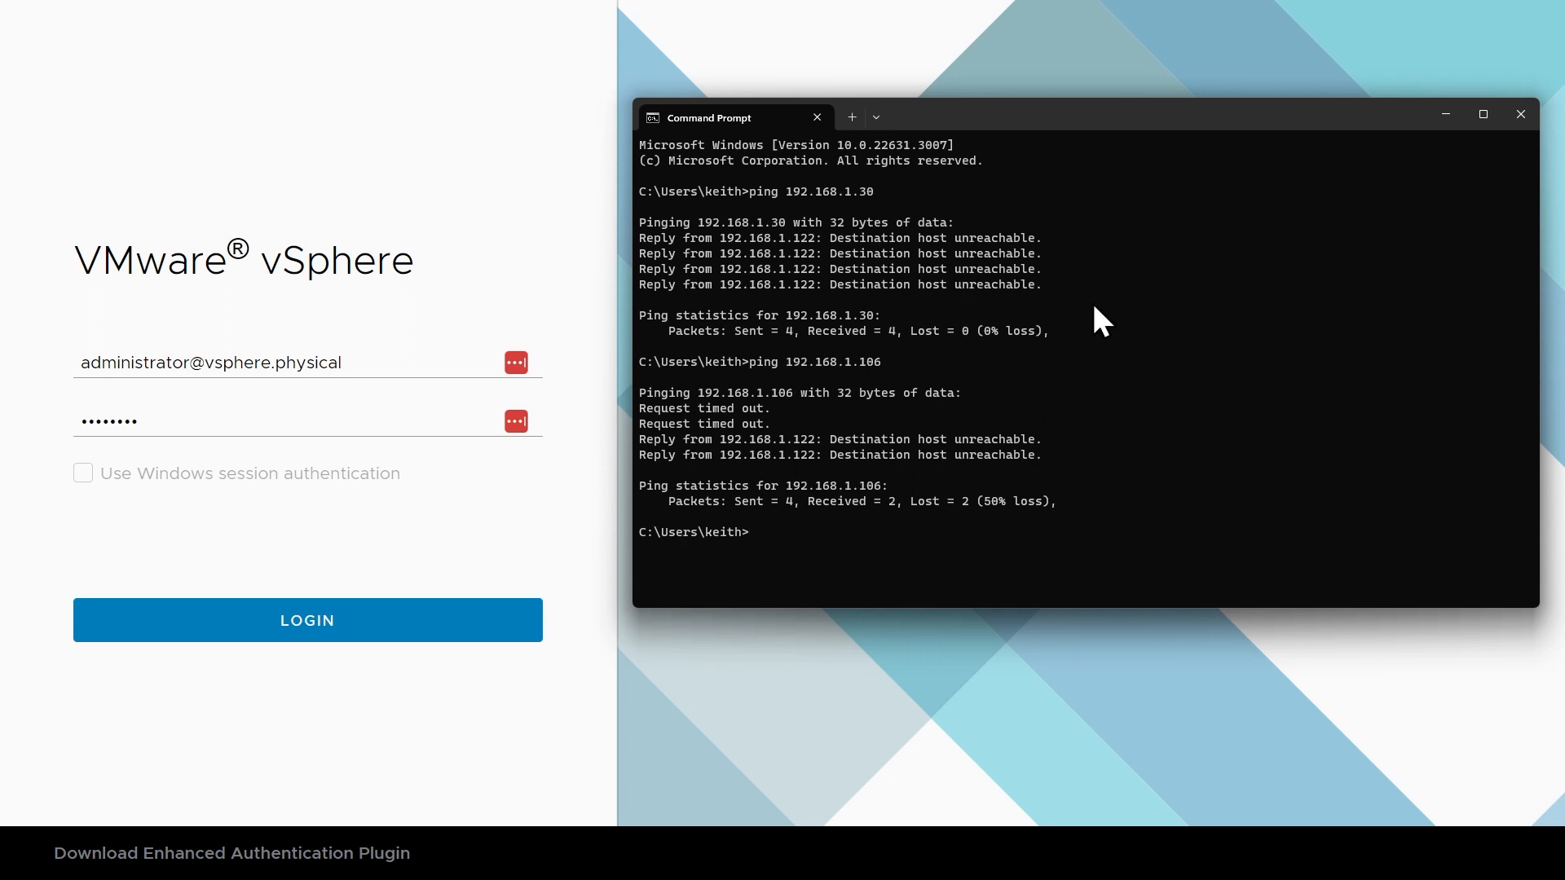
key("Return")
key("Return")
key("Return")
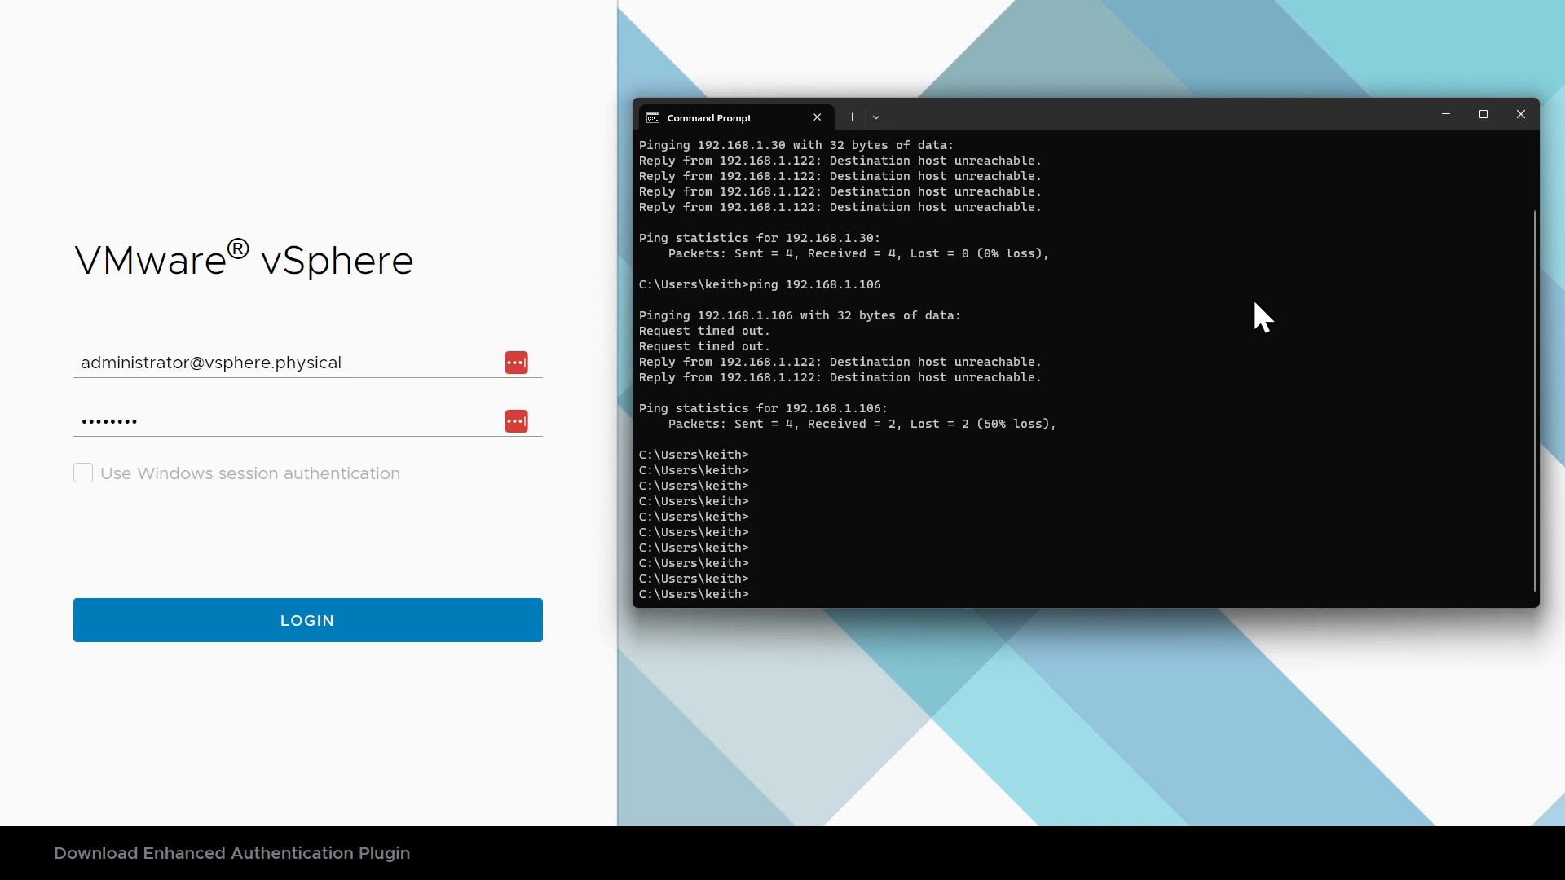
- Rerun the ping to 192.168.1.106 and highlight a successful reply line
key("Up")
key("Up")
key("Up")
key("Return")
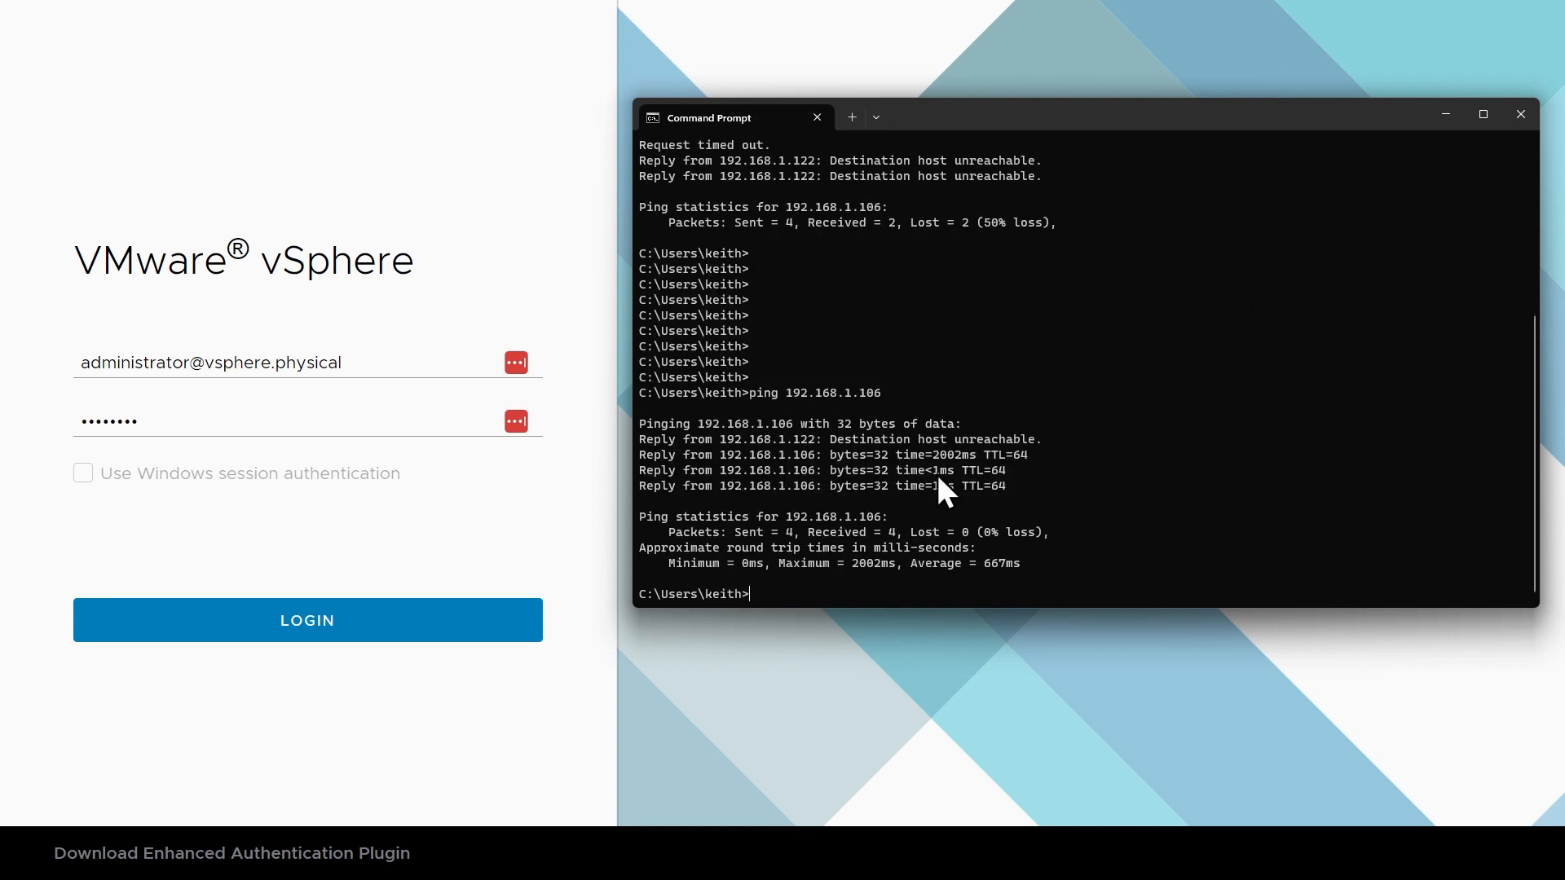
triple_click(925, 485)
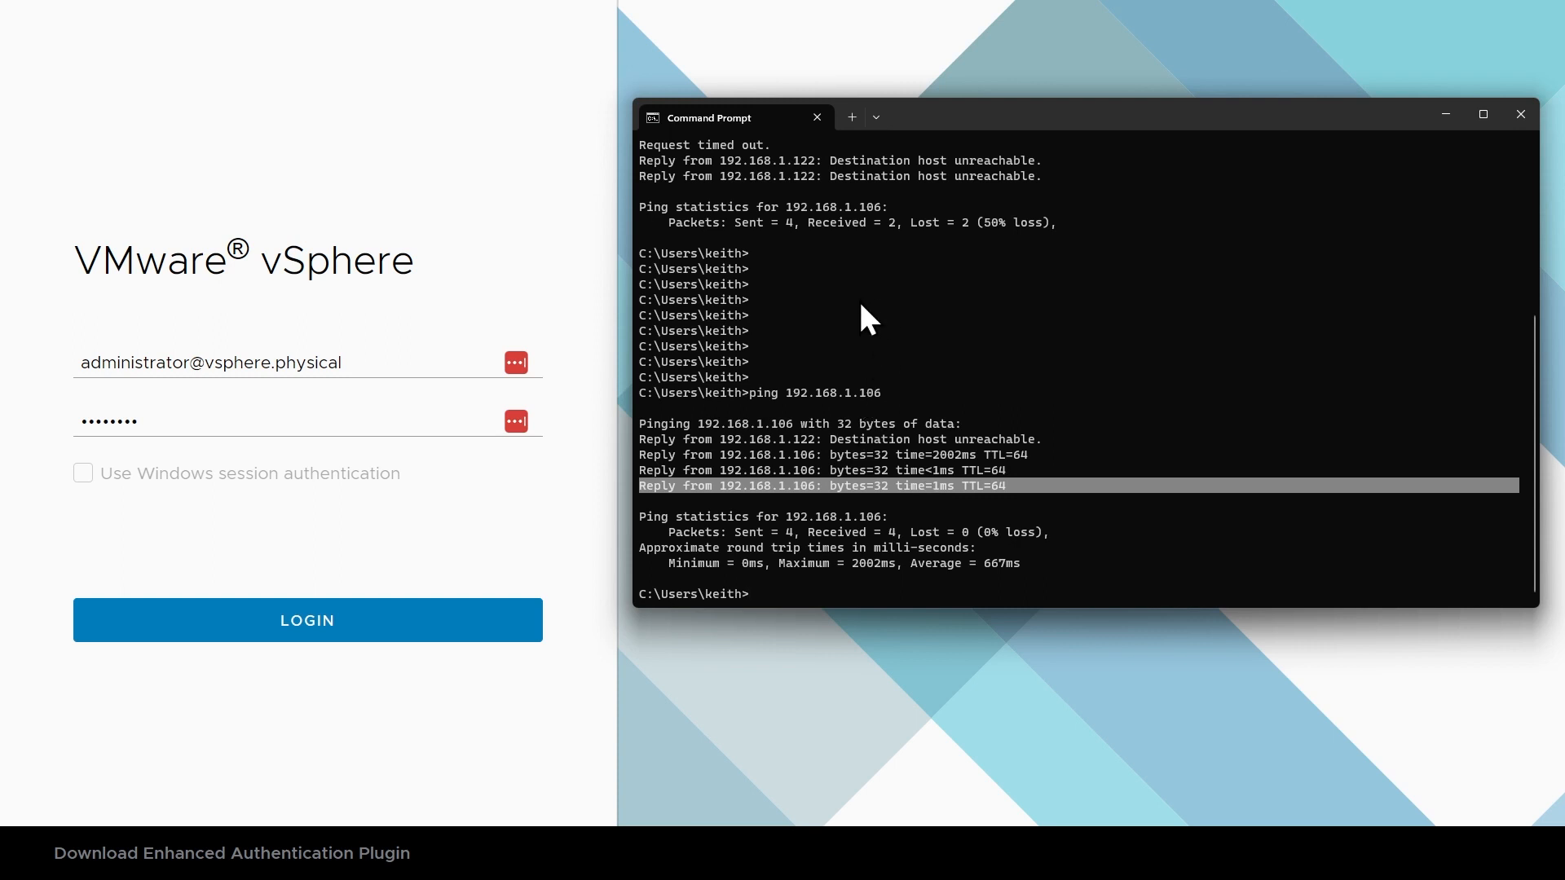
key("Return")
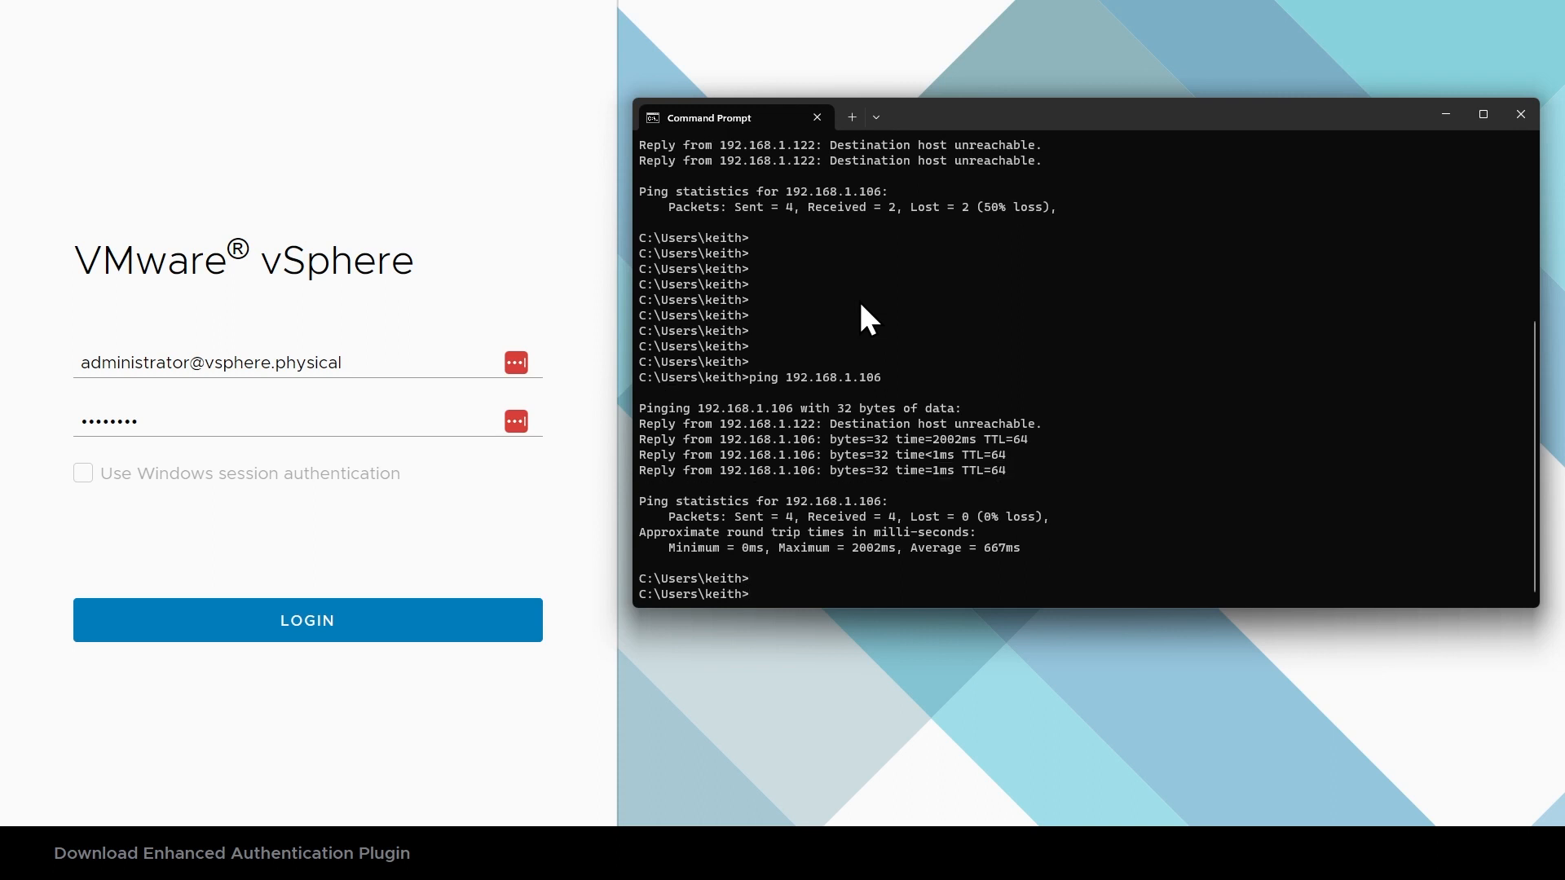
- Ping 192.168.1.30 twice until it replies on the second attempt
key("Up")
key("BackSpace")
key("BackSpace")
key("BackSpace")
type("30")
key("Return")
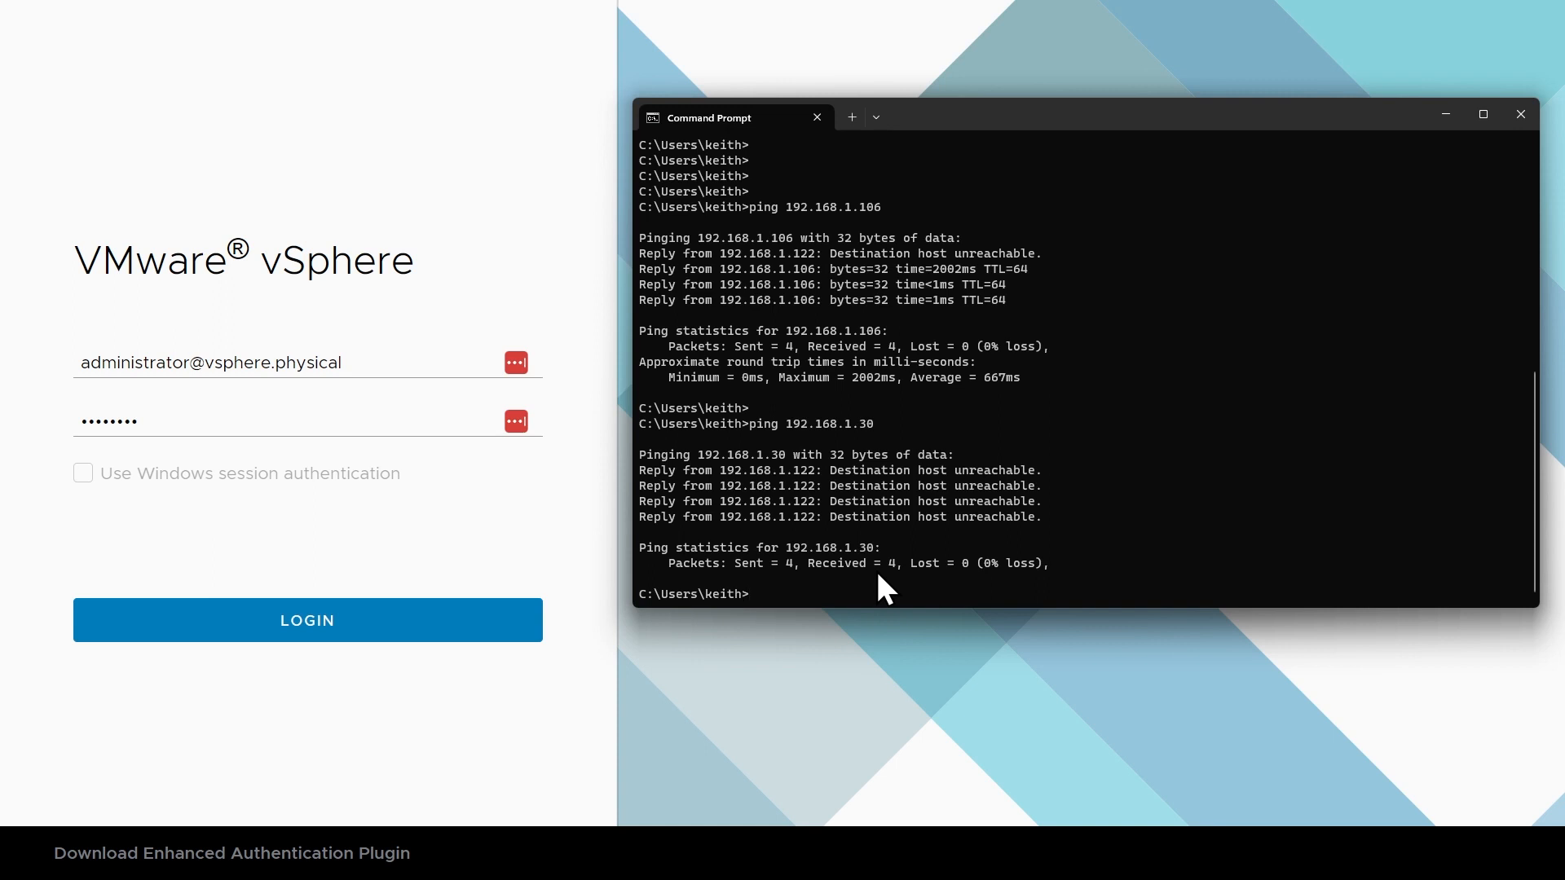
key("Up")
key("Return")
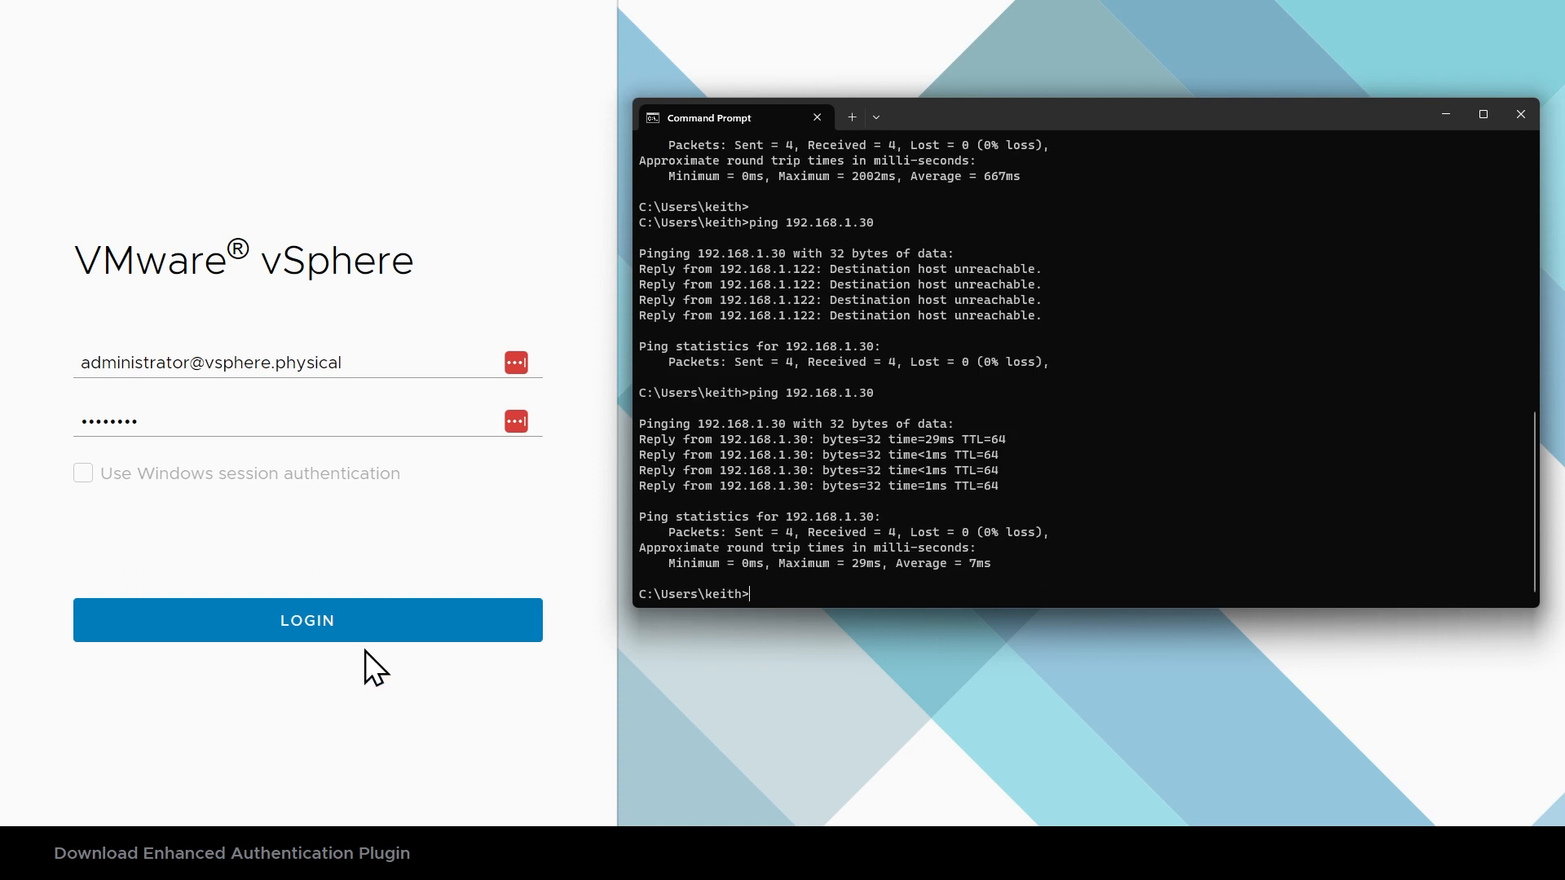
- Log in to the vSphere Client to confirm vCenter is back online
left_click(305, 621)
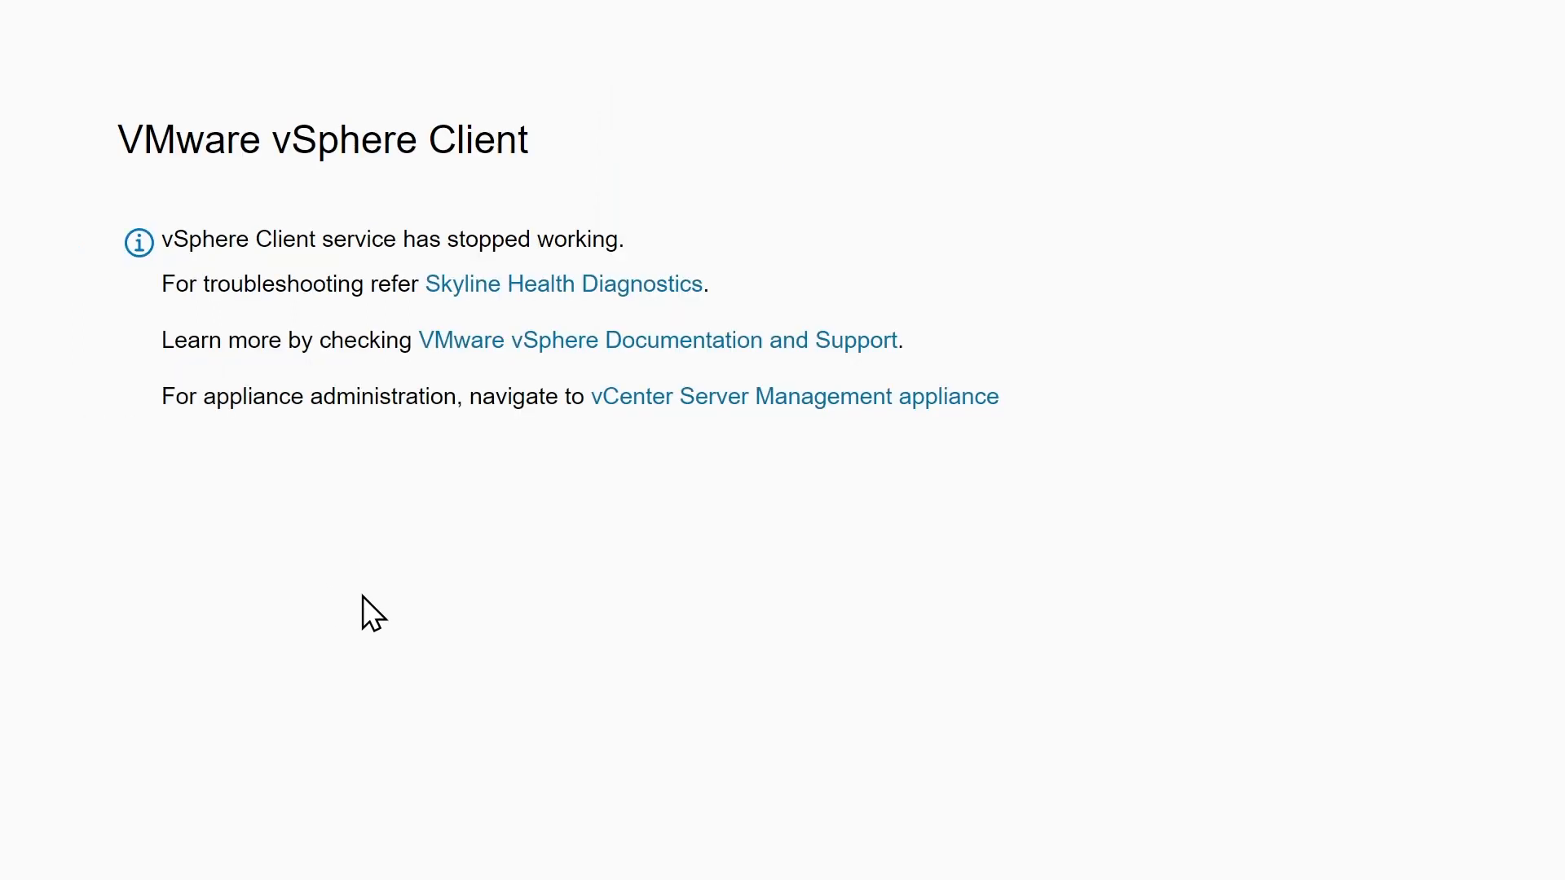